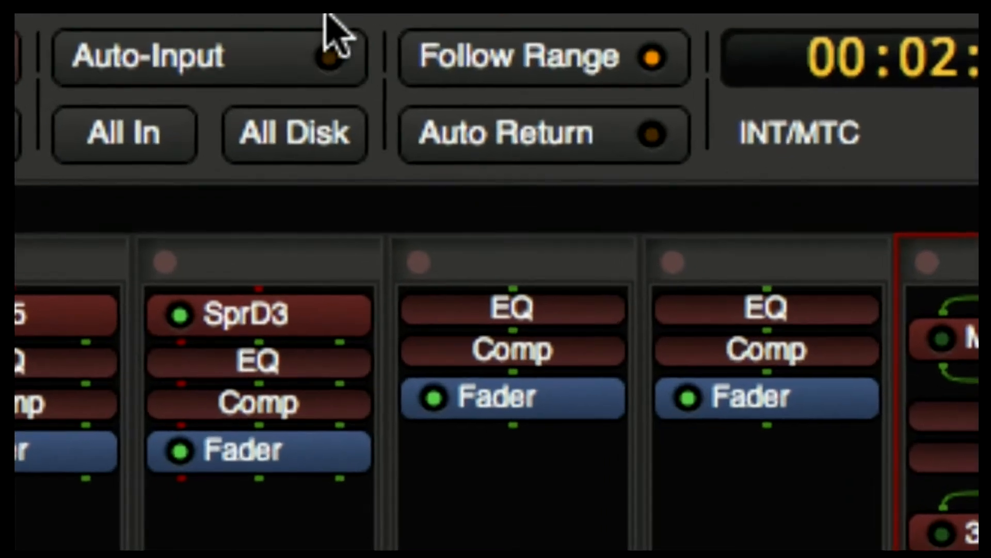
- Open the audio connection manager, inspect the hardware source and destination routing grid, and close it
mouse_move(313, 13)
left_click(620, 44)
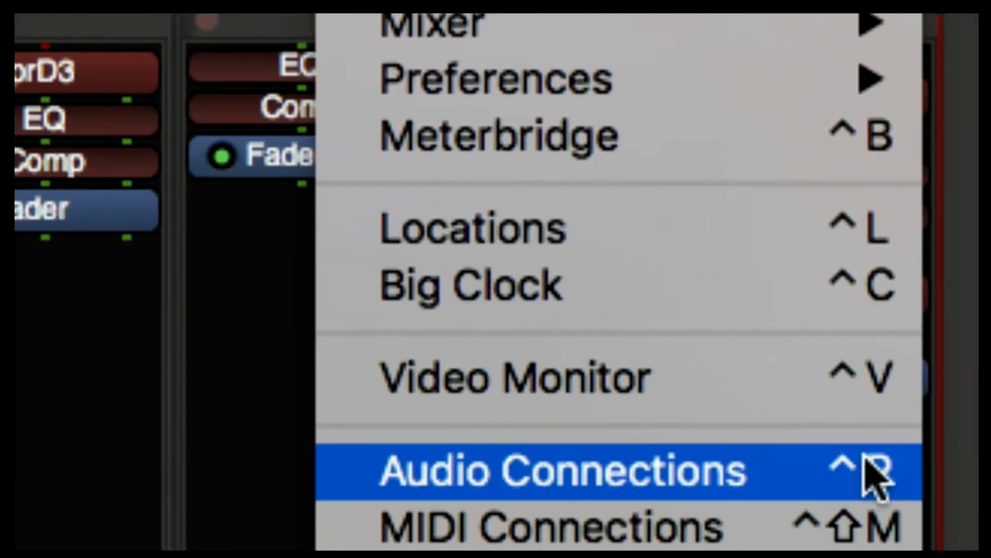
left_click(929, 471)
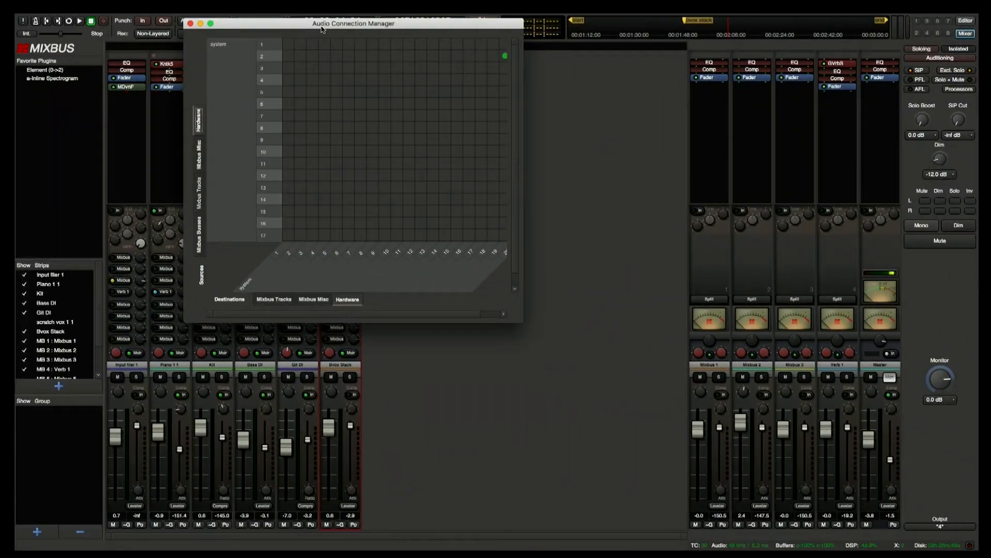
left_click_drag(328, 31, 517, 170)
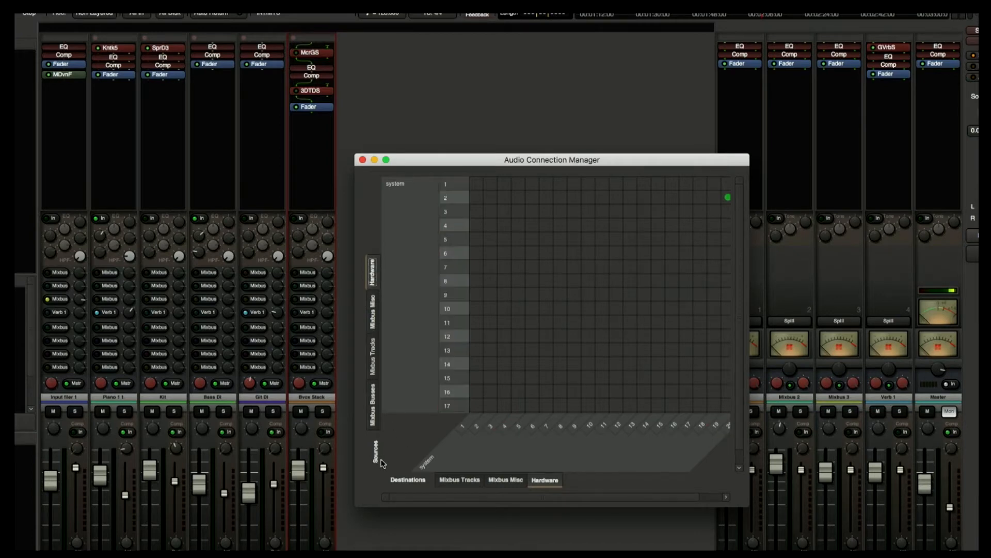
left_click(557, 484)
left_click_drag(575, 497, 615, 500)
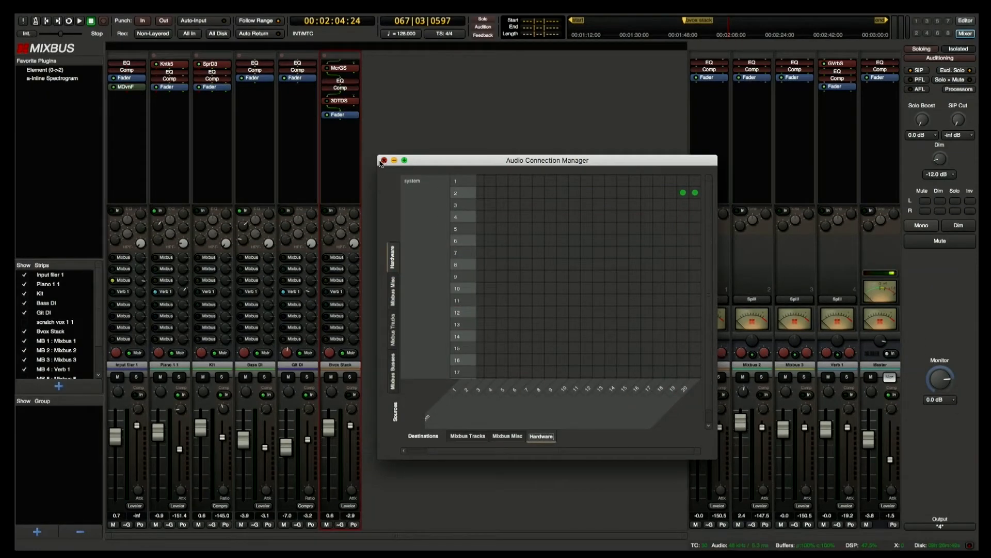
left_click(384, 160)
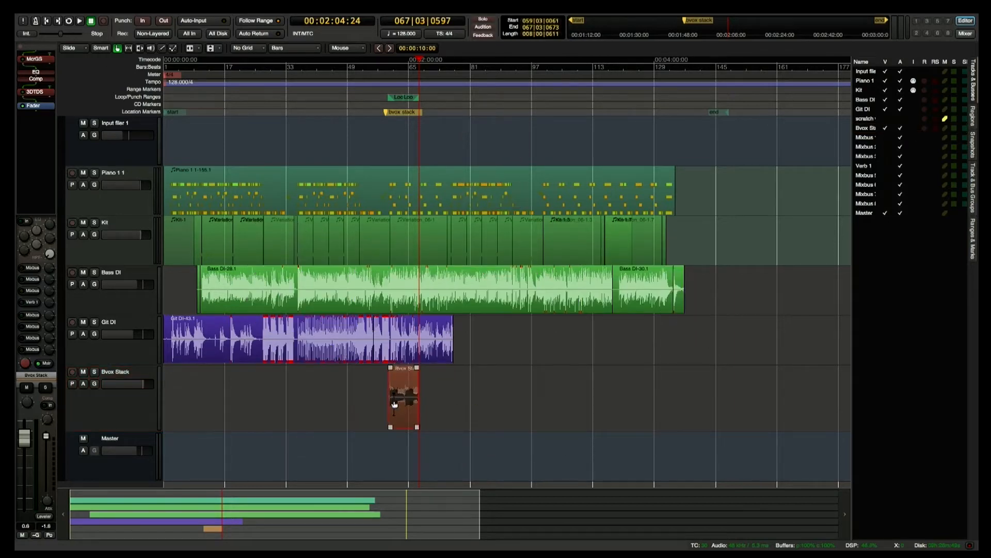
- Deselect the Bvox Stack region and place the playhead at 00:01:47:08, shortly before the region starts
key("equal")
key("equal")
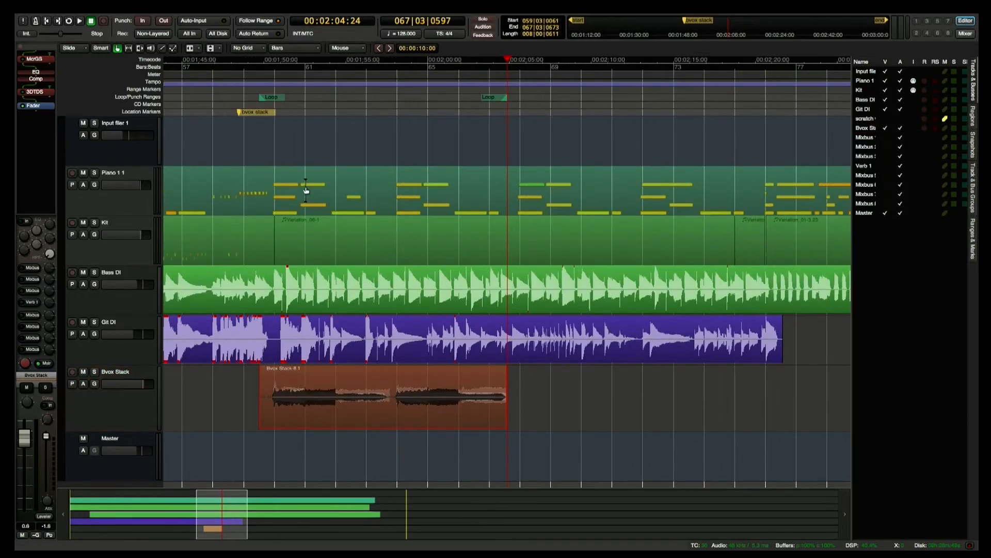
left_click(196, 413)
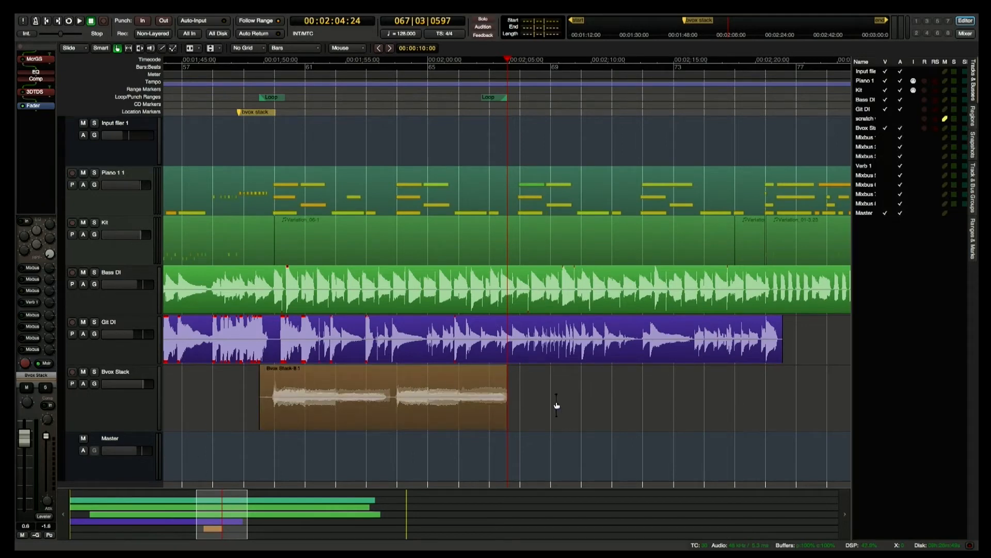
left_click(219, 90)
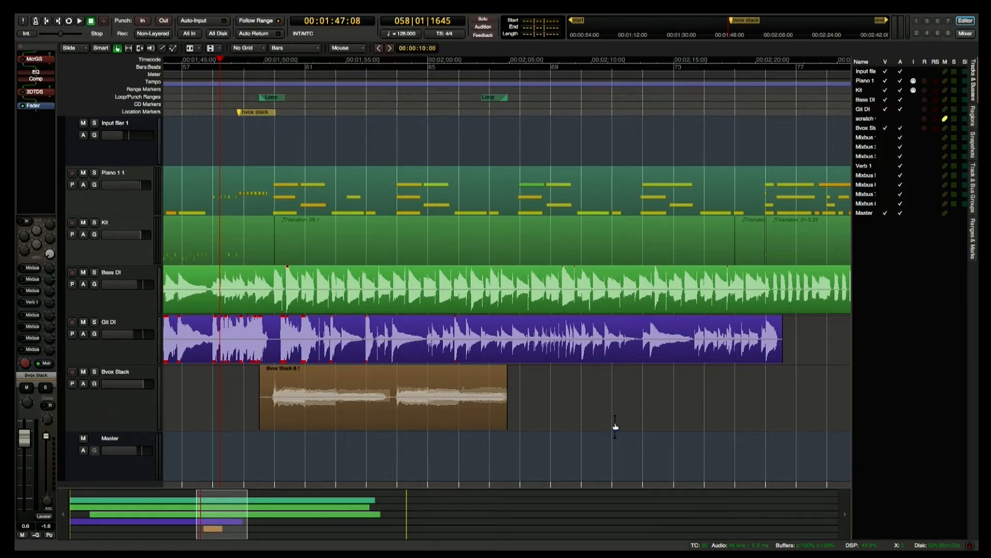
- Make the top Bvox Stack region opaque and play back the section to hear it
left_click(506, 423)
right_click(482, 420)
mouse_move(516, 422)
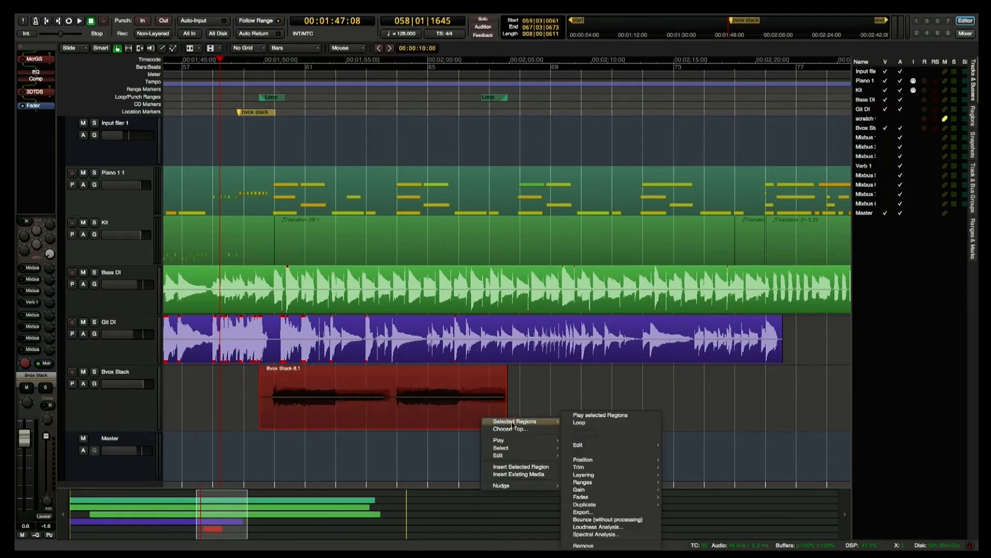
mouse_move(610, 492)
left_click(682, 491)
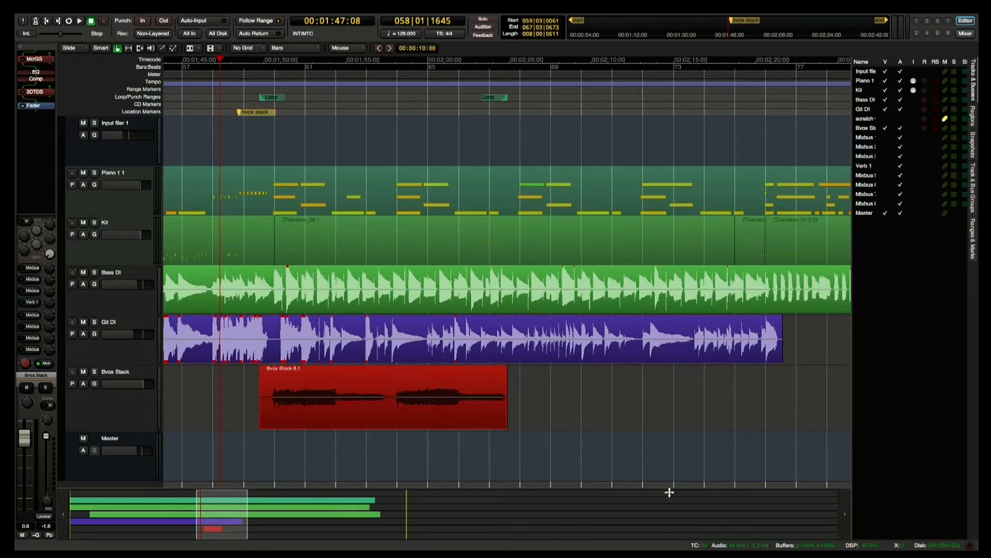
left_click(632, 408)
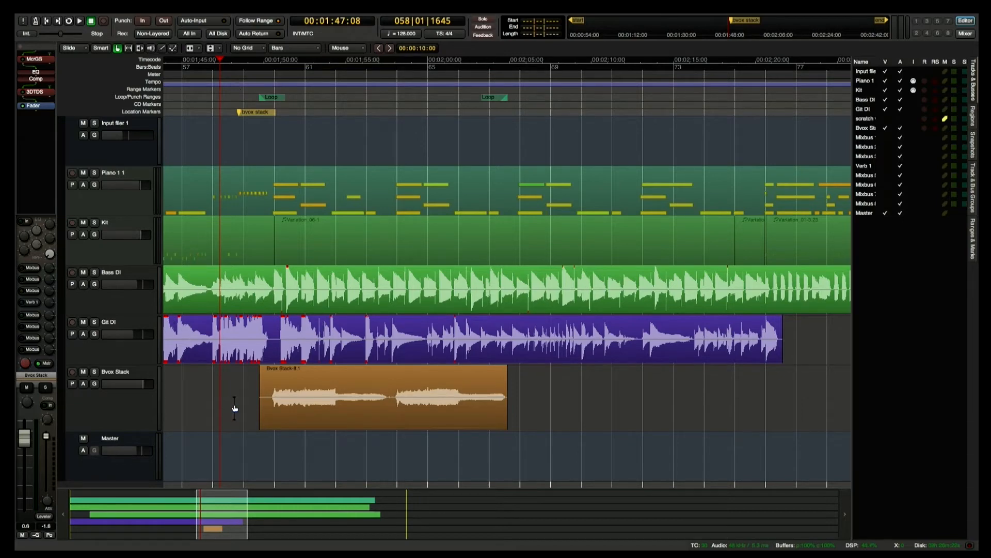
key("space")
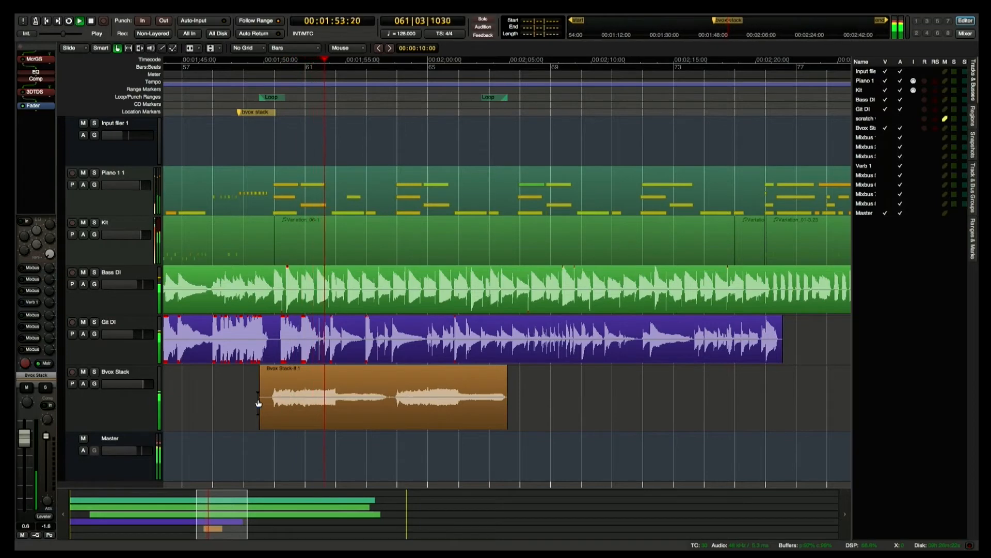
key("space")
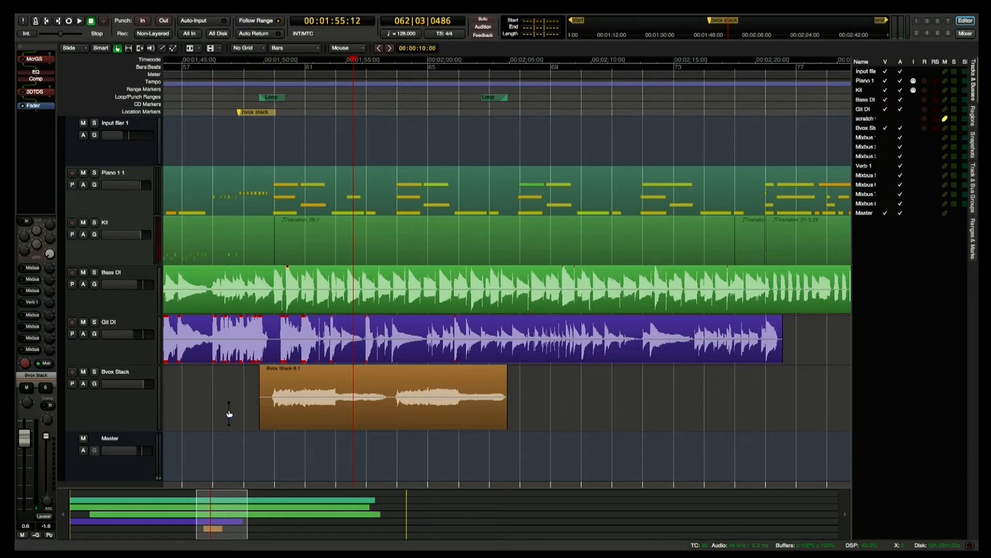
- Increase the height of the Bvox Stack track and set its layers to Stacked
left_click(129, 429)
left_click_drag(130, 436, 135, 464)
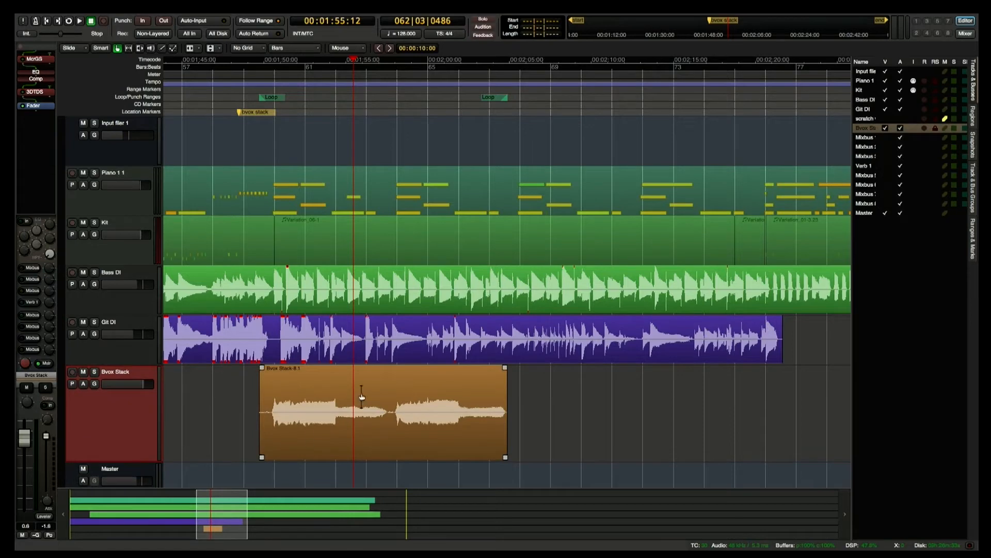
left_click(219, 432)
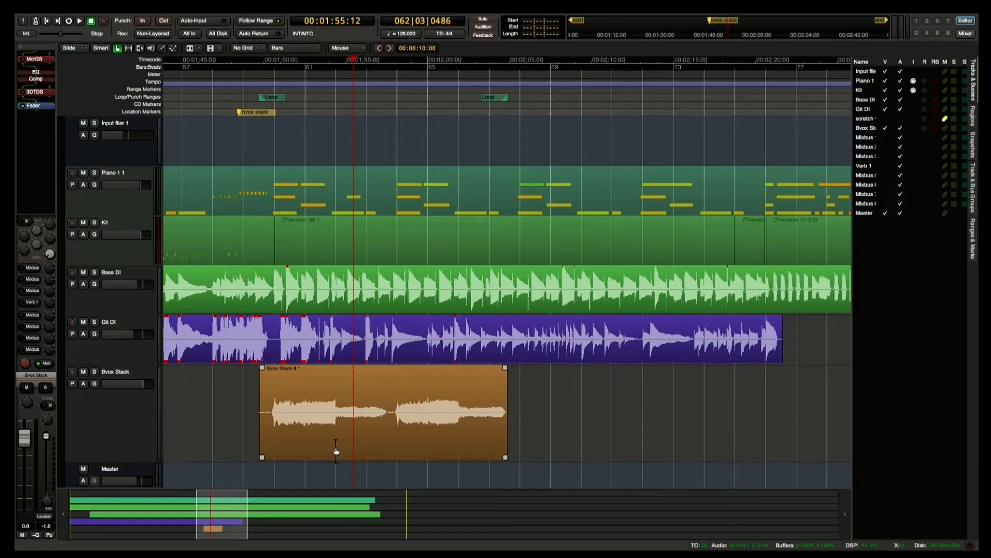
right_click(115, 433)
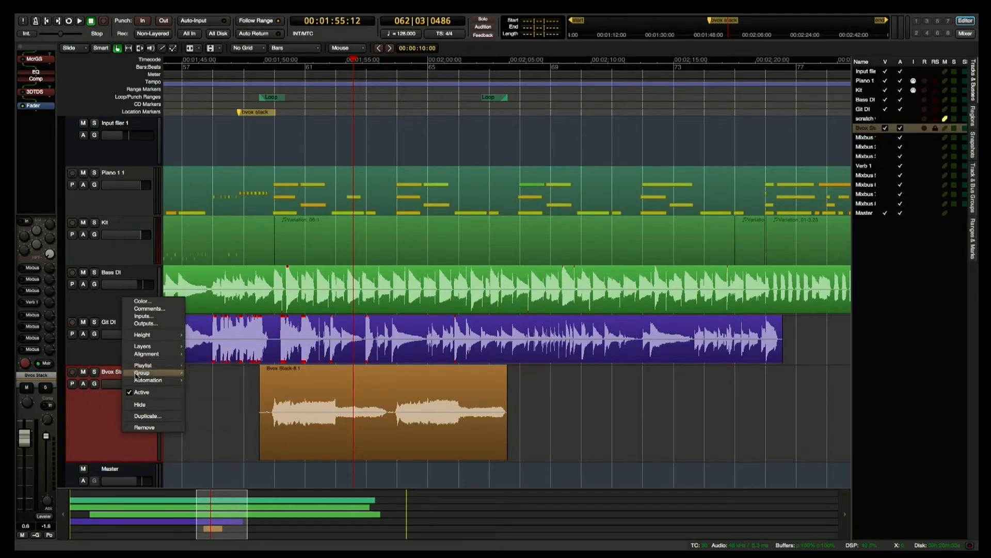
mouse_move(140, 348)
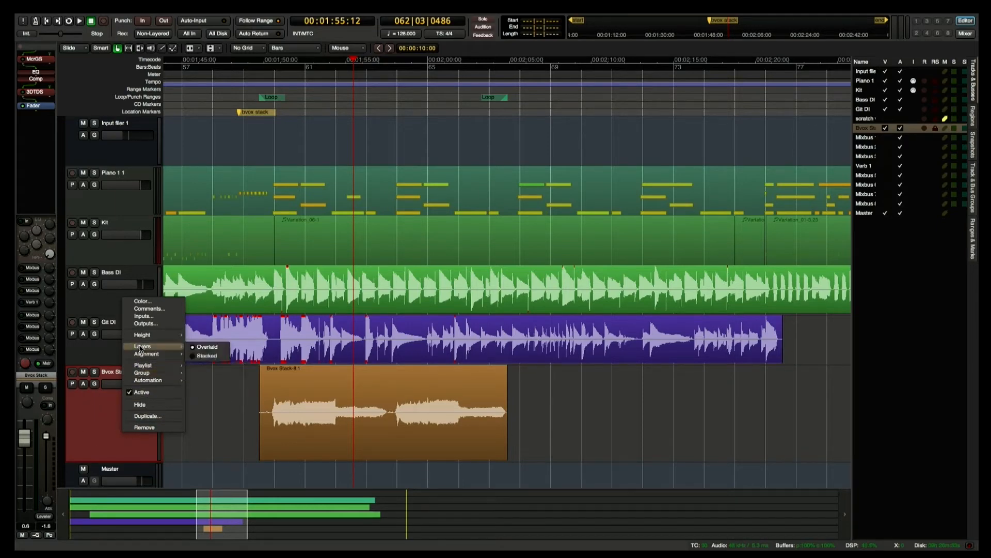
left_click(204, 355)
left_click(232, 432)
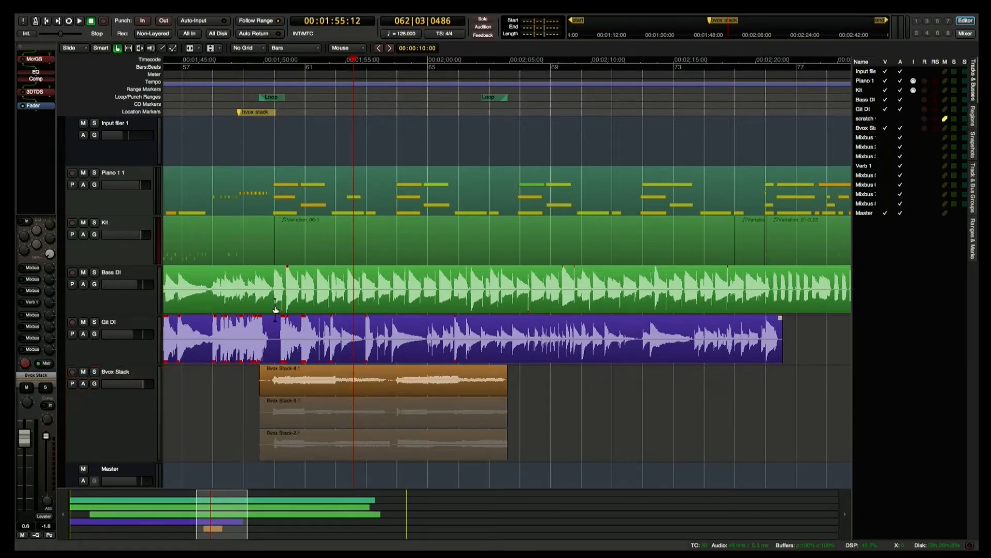
- Place the playhead at 00:01:50:04, select all three stacked Bvox Stack regions and turn off their Opaque setting
left_click(268, 81)
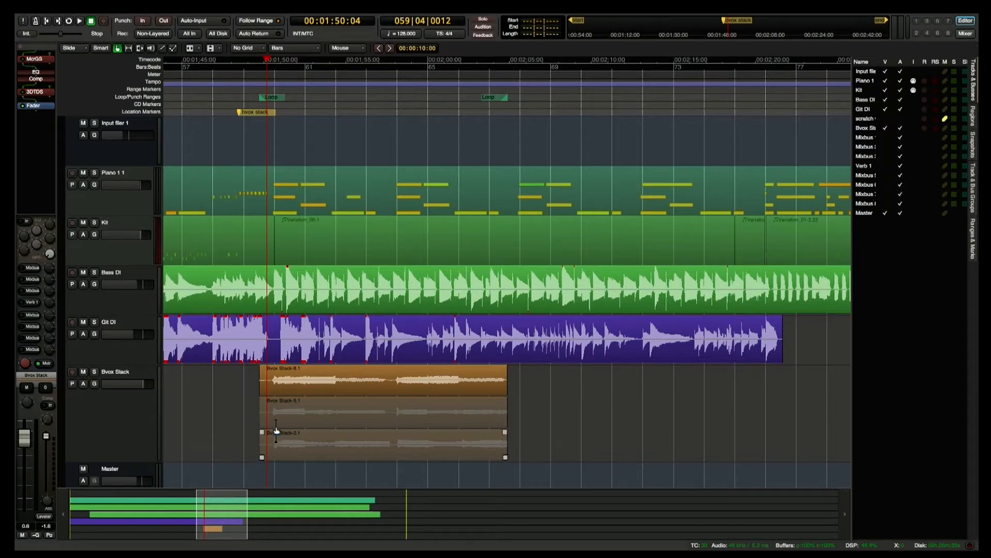
left_click(295, 394)
left_click_drag(537, 380, 439, 455)
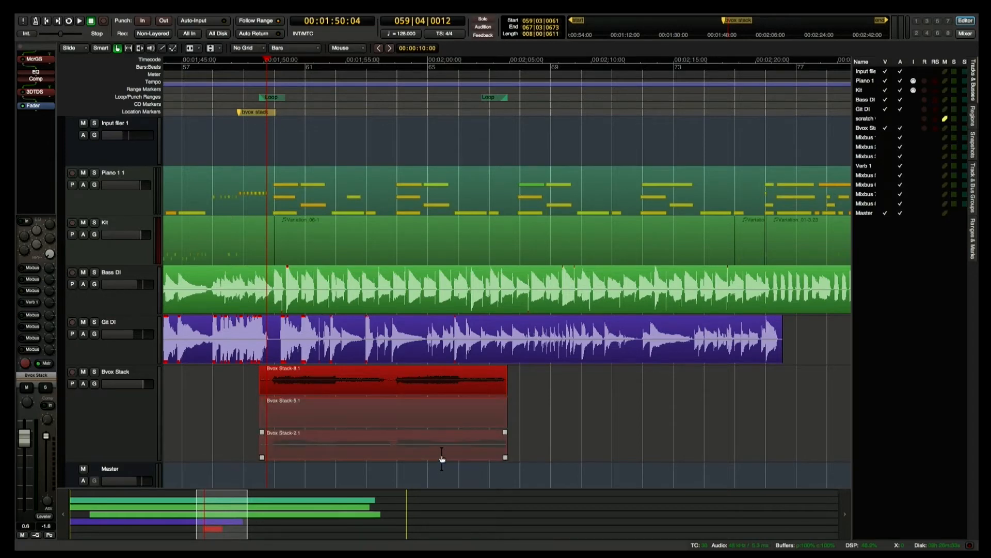
right_click(480, 387)
mouse_move(513, 392)
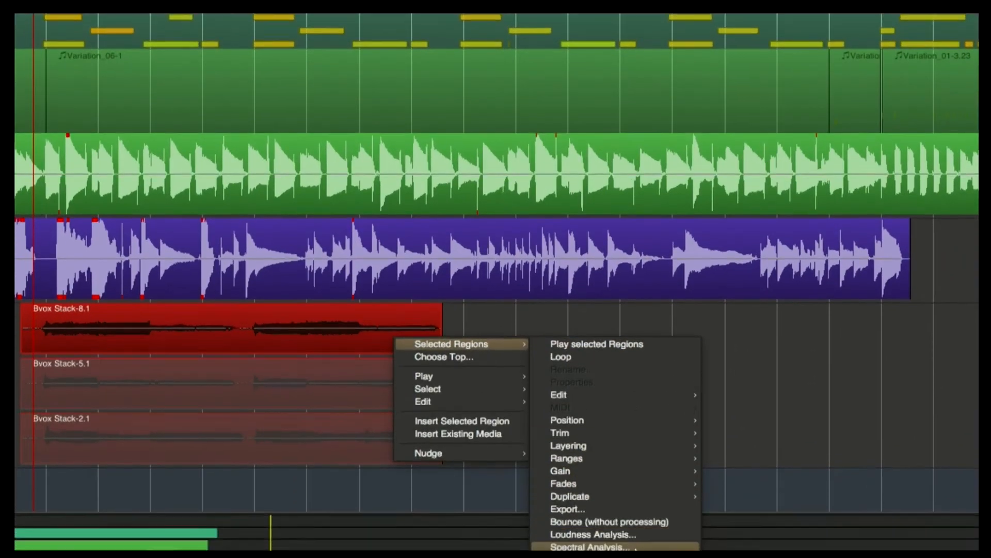
mouse_move(626, 471)
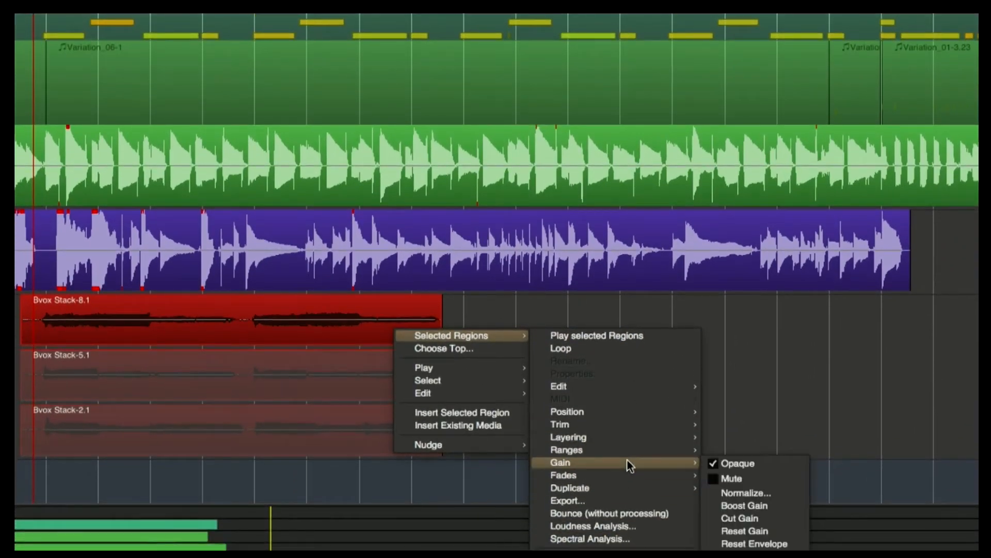
left_click(757, 472)
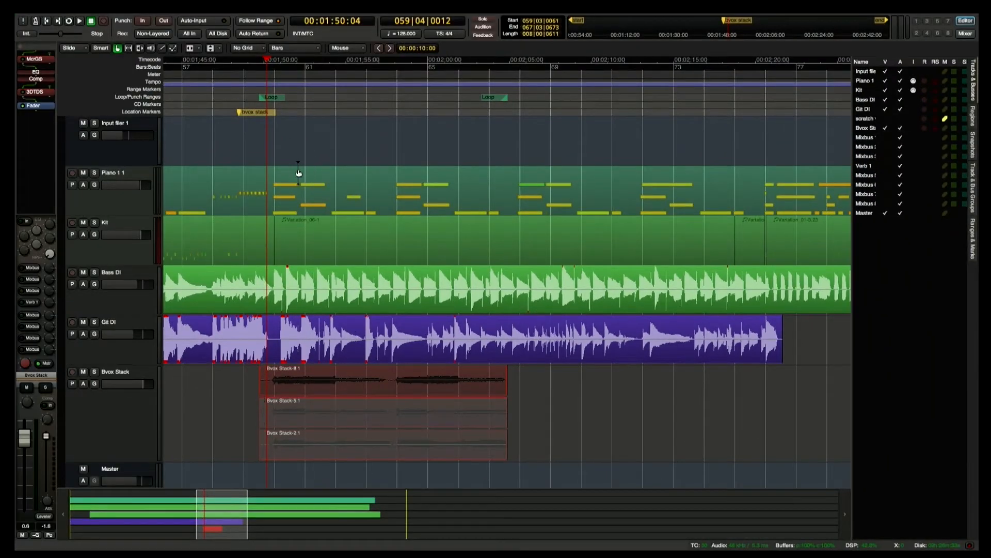
- Play back the Bvox Stack section to hear all the layers together, and deselect the regions
key("space")
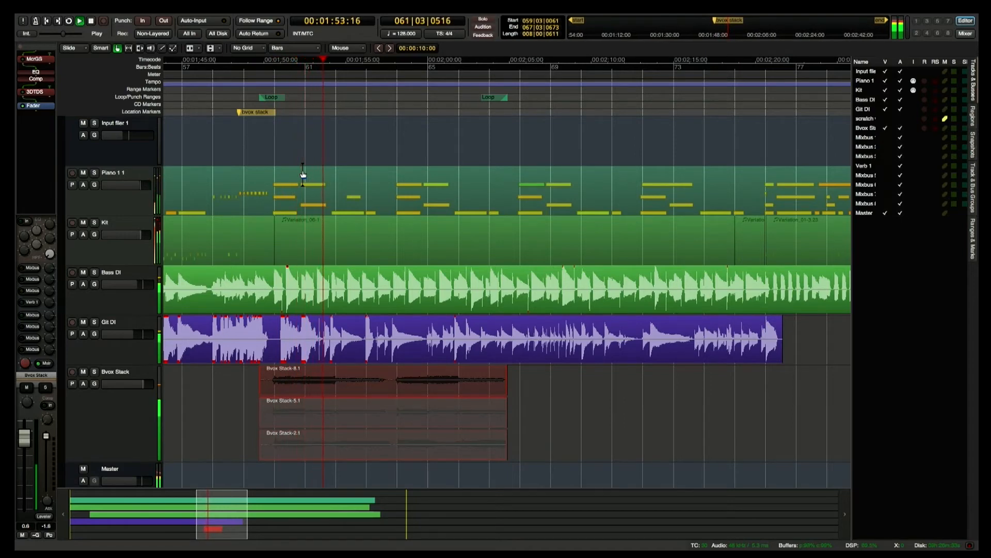
key("space")
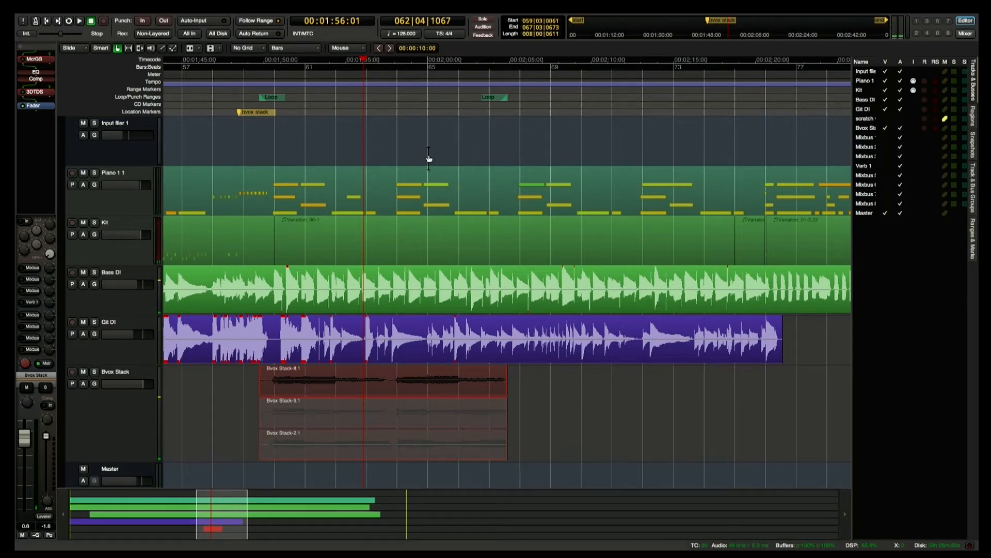
left_click(550, 409)
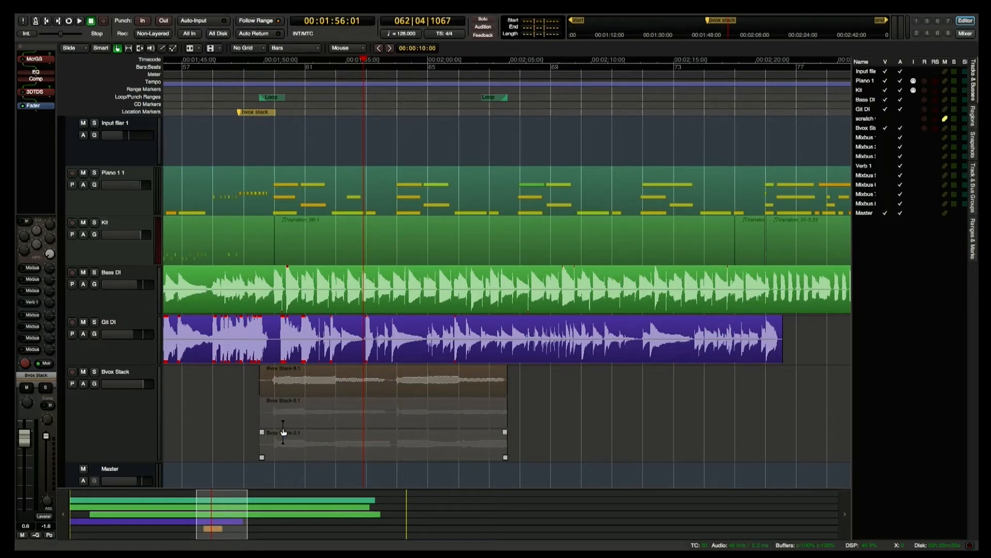
- Switch to the internal edit tool for region gain lines and place the playhead at 00:01:49:04
key("e")
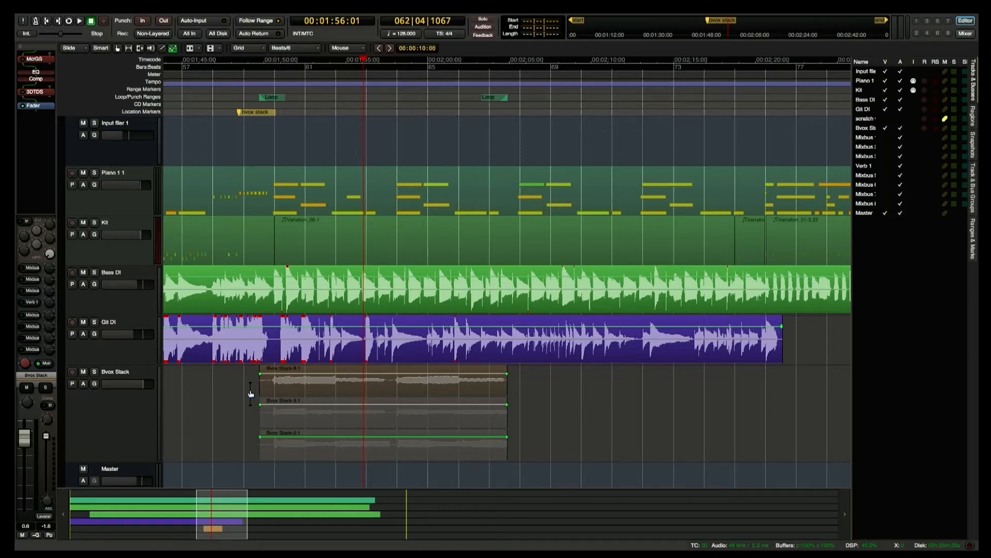
left_click(250, 79)
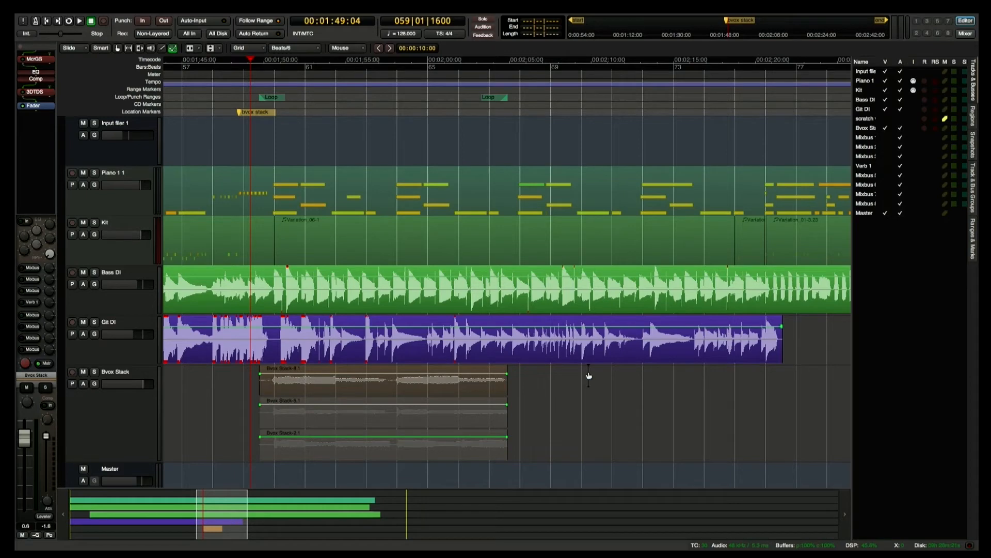
right_click(107, 438)
mouse_move(137, 371)
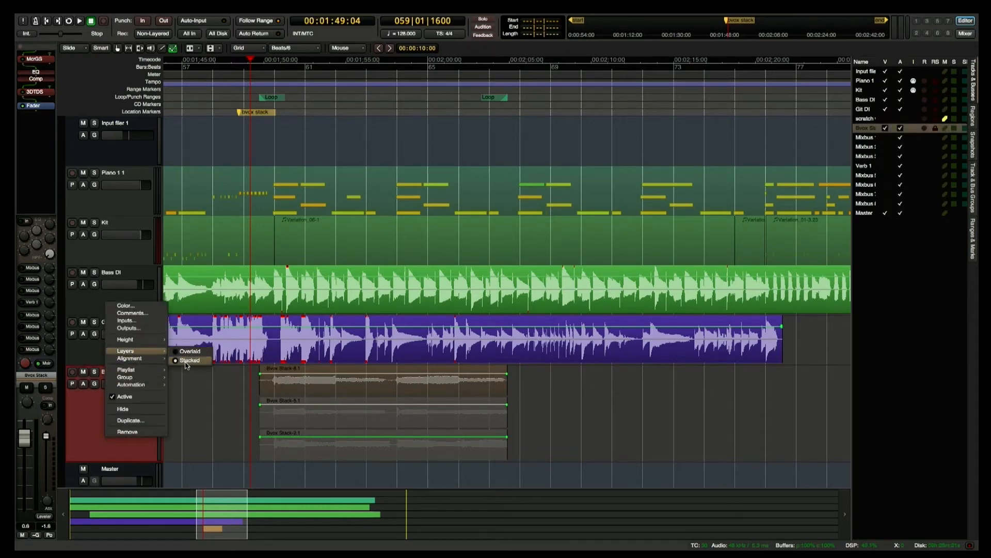
left_click(230, 423)
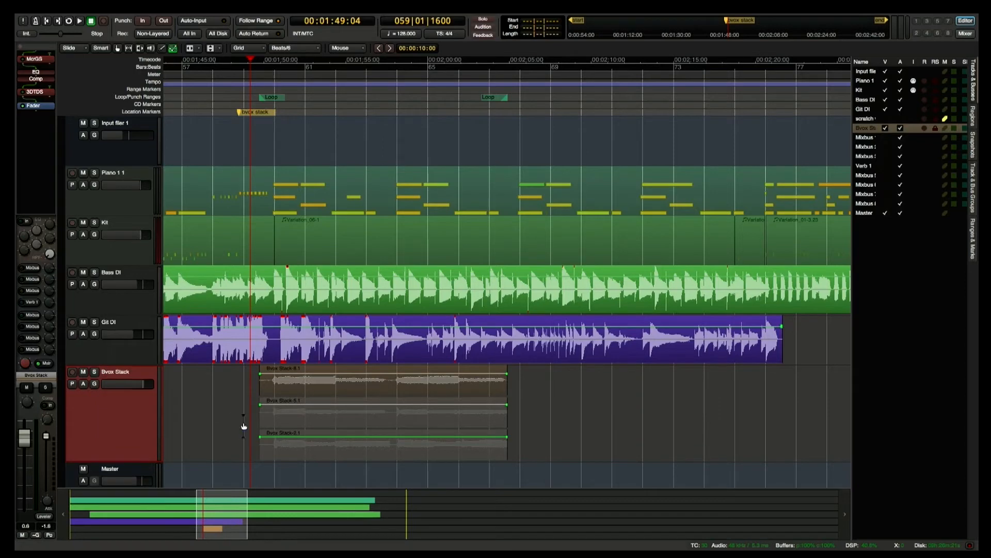
- Adjust the gain line of the top Bvox Stack region during playback checks, lowering it and raising it partway back
key("space")
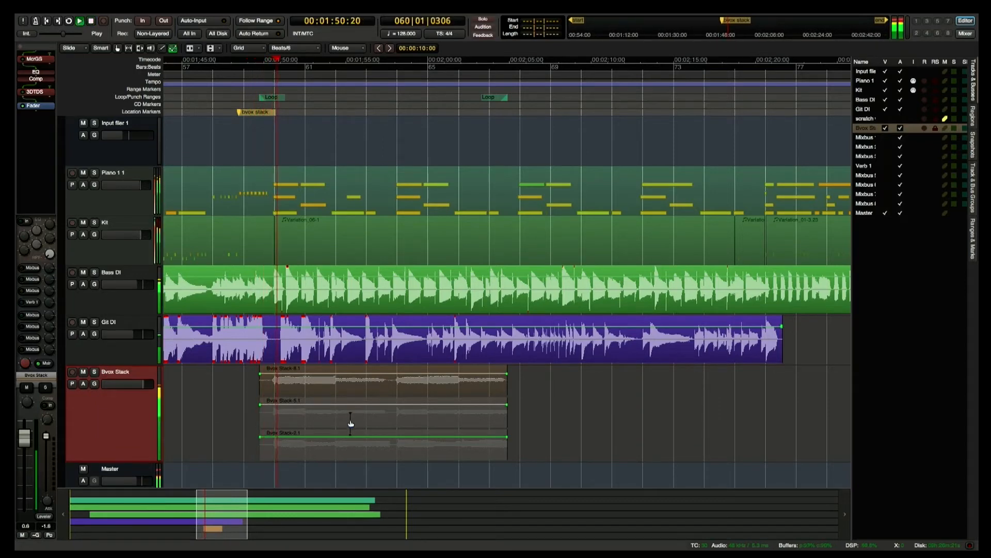
key("space")
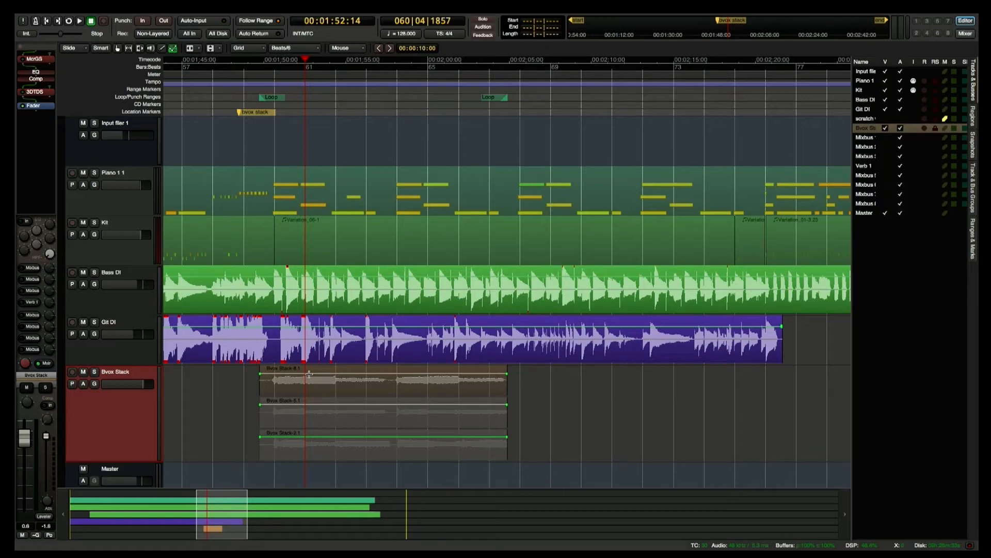
left_click_drag(313, 374, 313, 382)
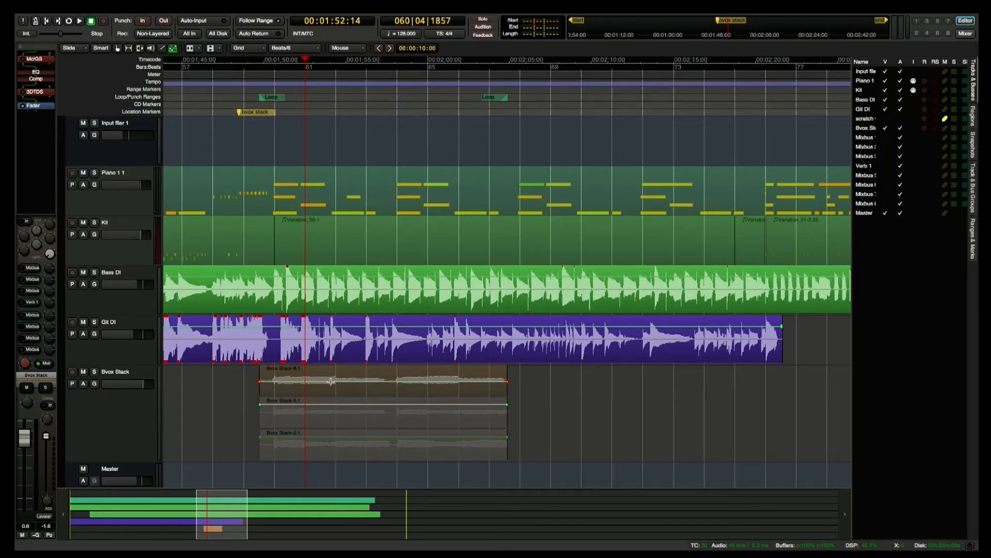
key("space")
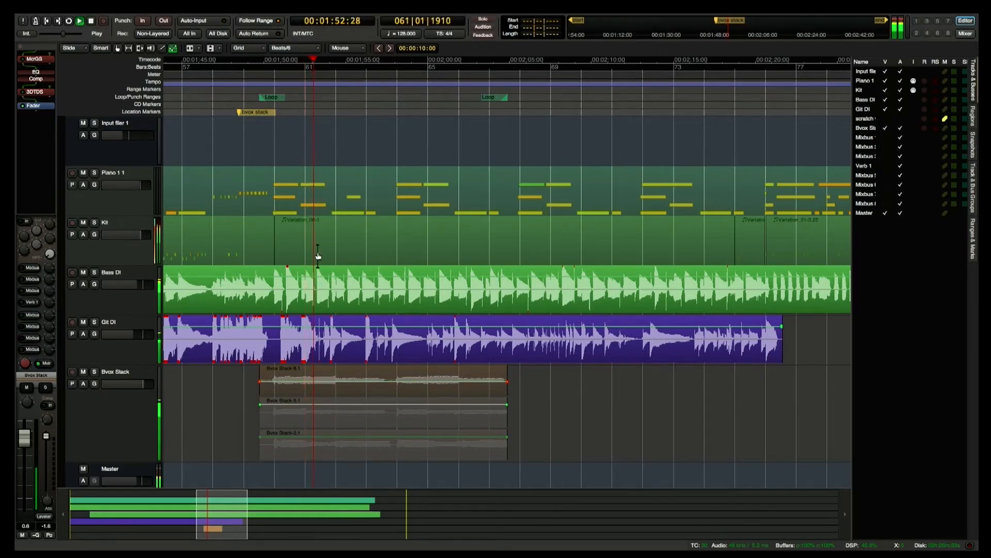
left_click_drag(419, 382, 422, 375)
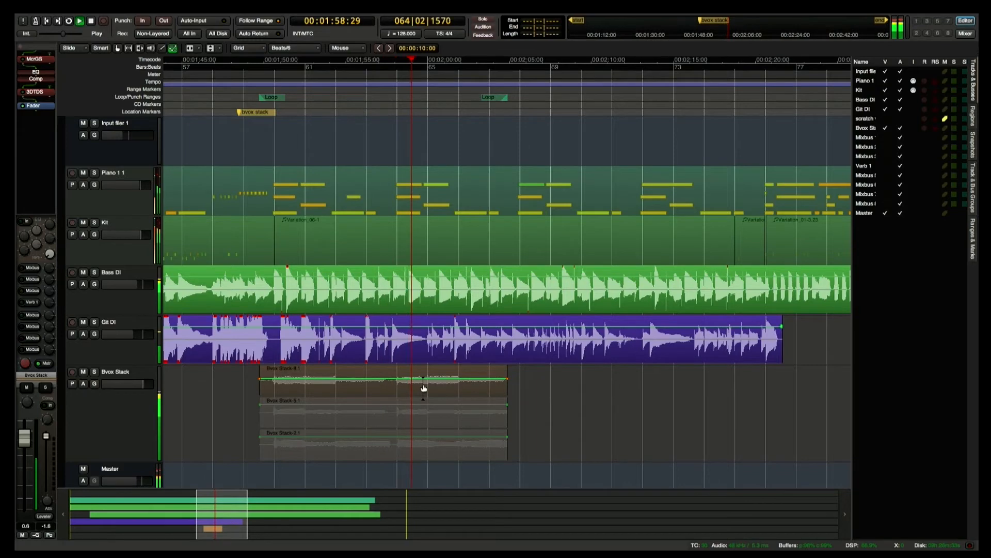
- Stop playback, switch to the mixer, and enable and adjust the Verb 1 send on the Bvox Stack strip
key("space")
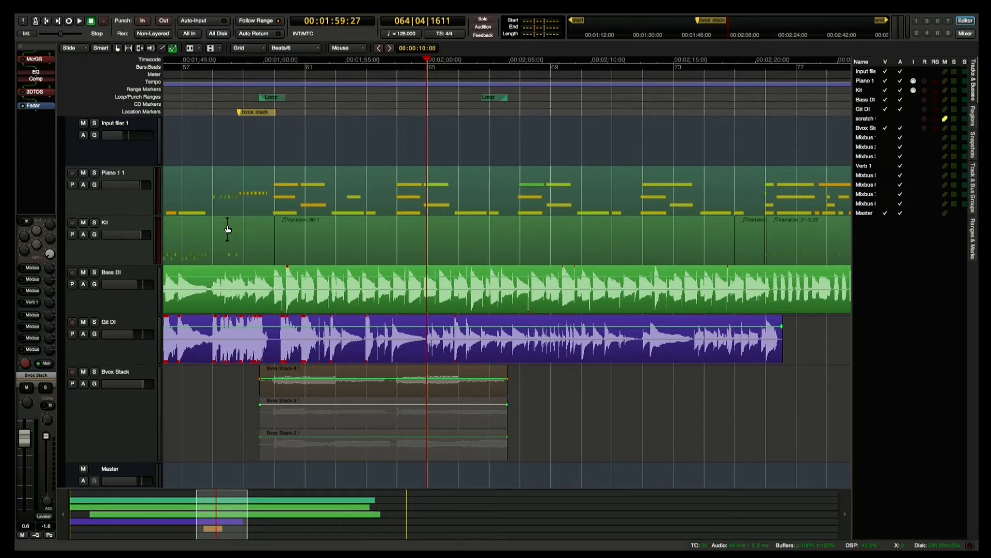
key("alt+m")
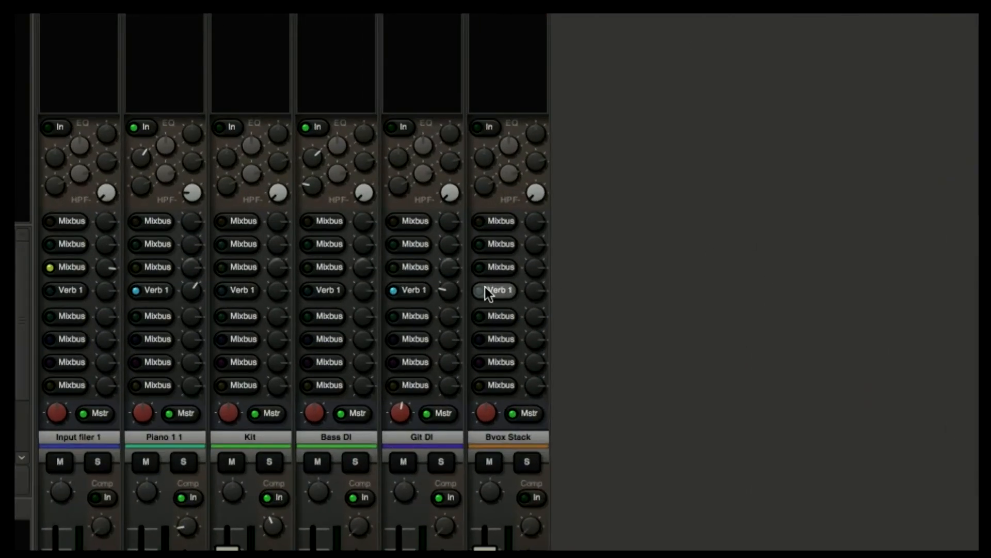
left_click_drag(535, 290, 520, 459)
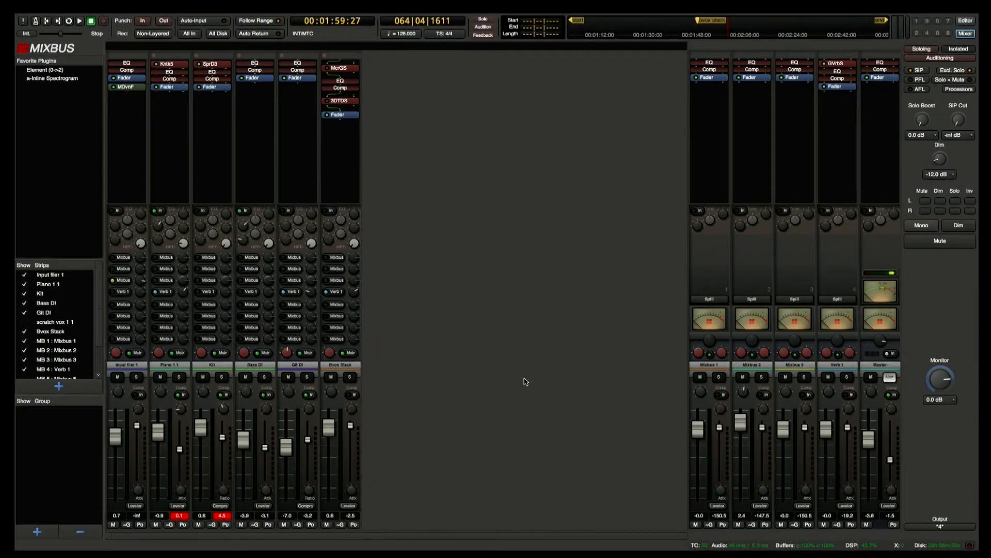
- Spill the Verb 1, Mixbus 1, Mixbus 2 and Mixbus 3 buses in turn to view their feeding channels, and restore all strips
left_click(838, 301)
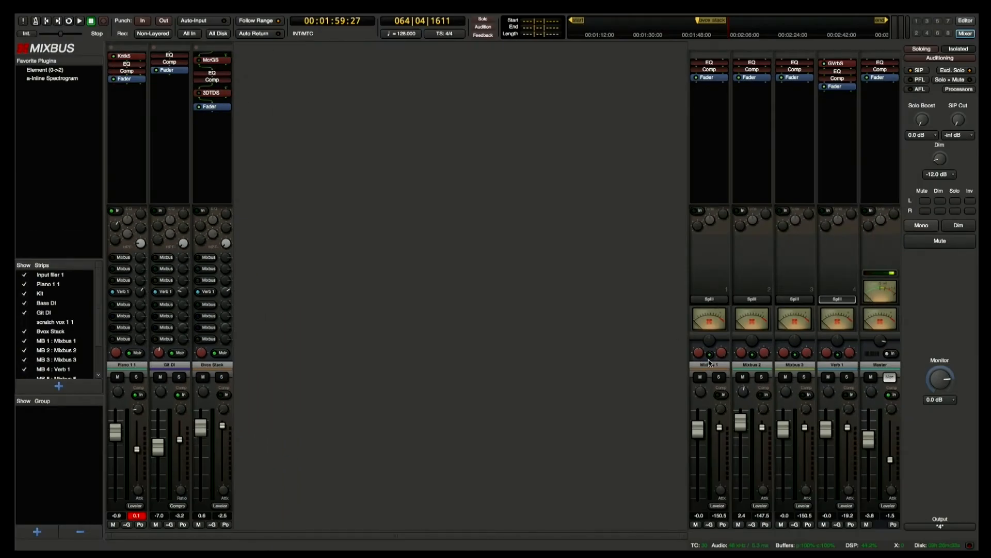
left_click(723, 301)
left_click(759, 300)
left_click(798, 299)
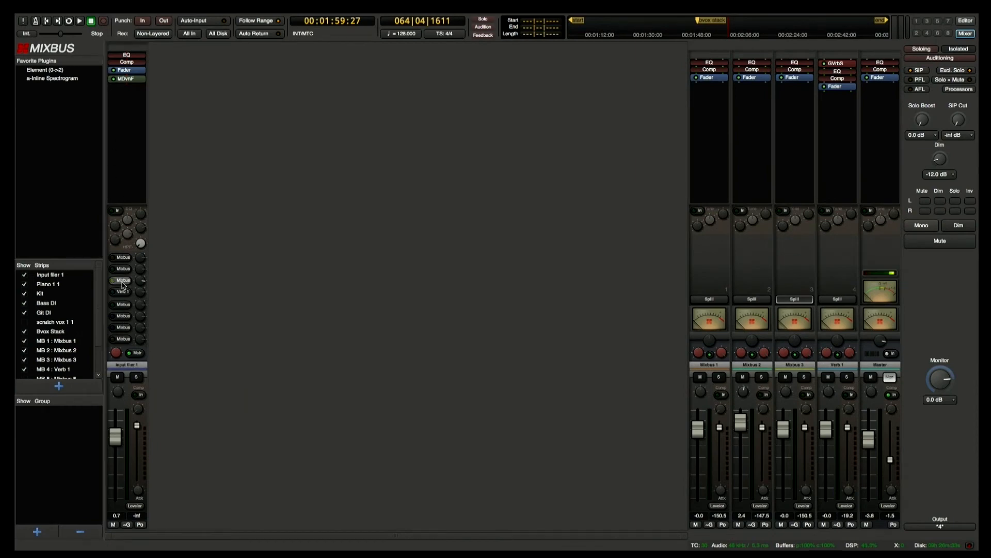
left_click(794, 299)
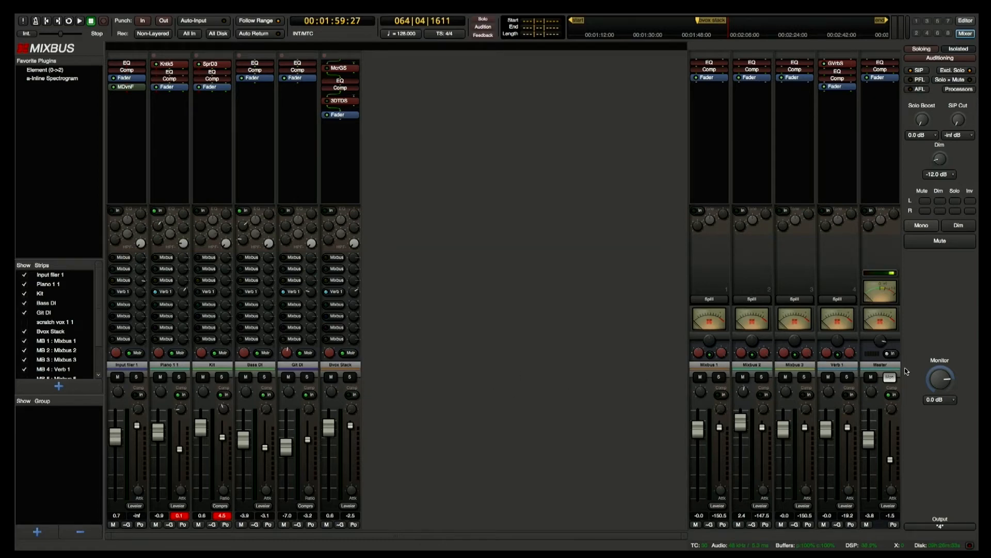
- Hide and reshow the mixer's monitor section, and view the Use monitor section option in the session's Monitoring properties
left_click(891, 378)
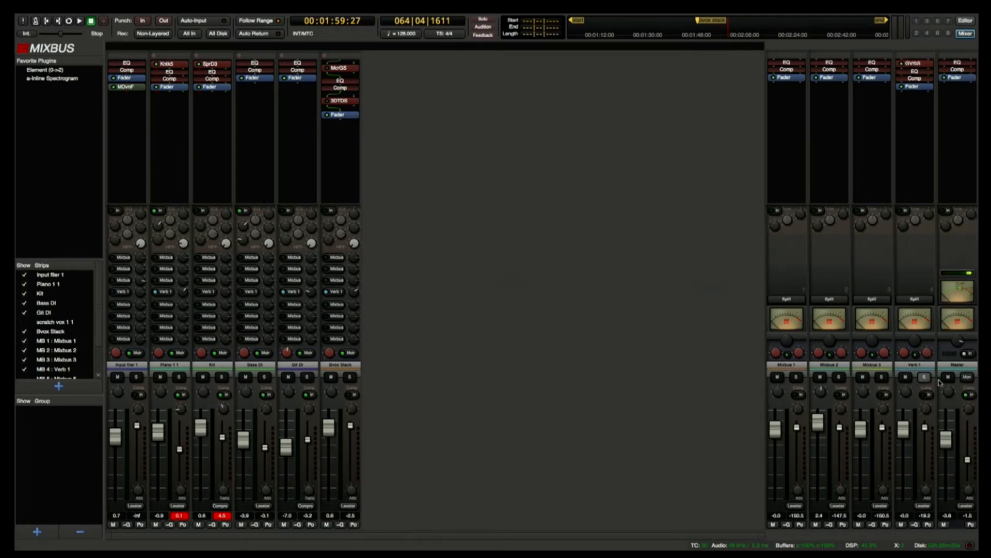
left_click(972, 382)
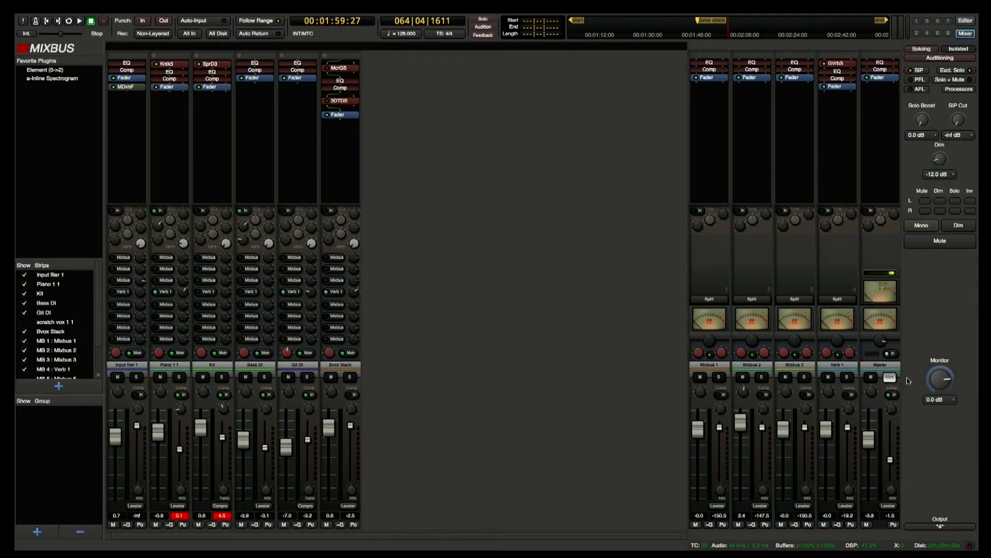
left_click(94, 18)
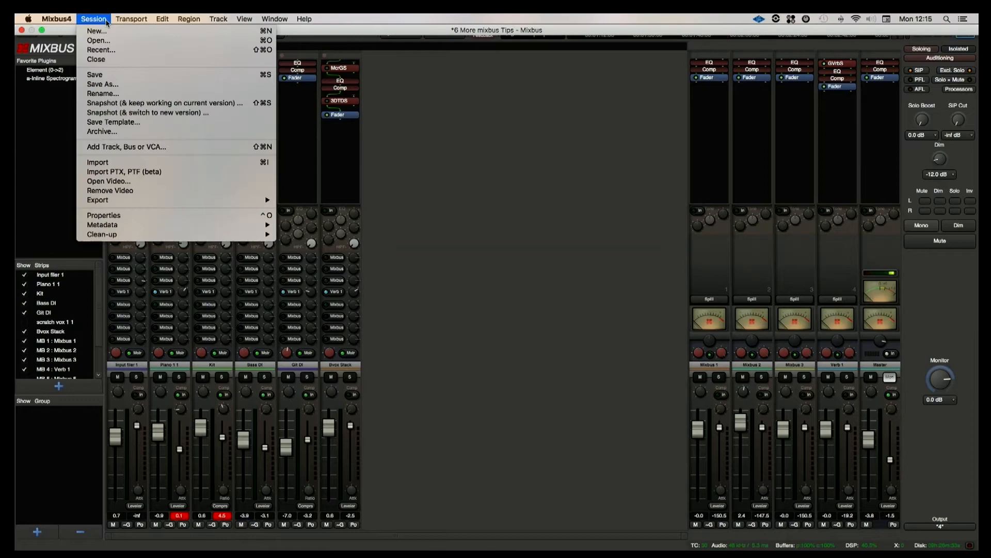
left_click(248, 216)
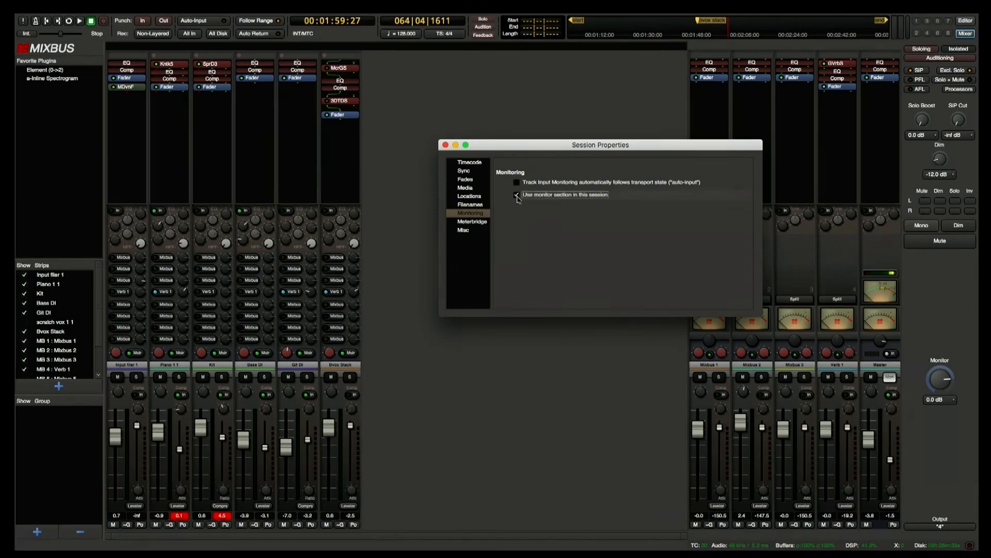
left_click(445, 145)
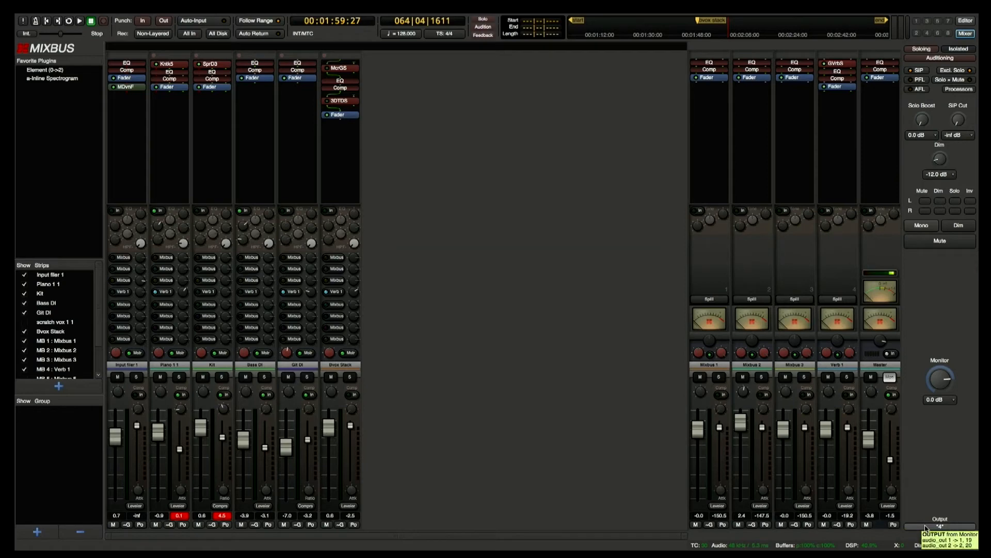
- Open the routing grid for the monitor output, reposition it over the empty mixer area, and show the hardware destinations
left_click(941, 526)
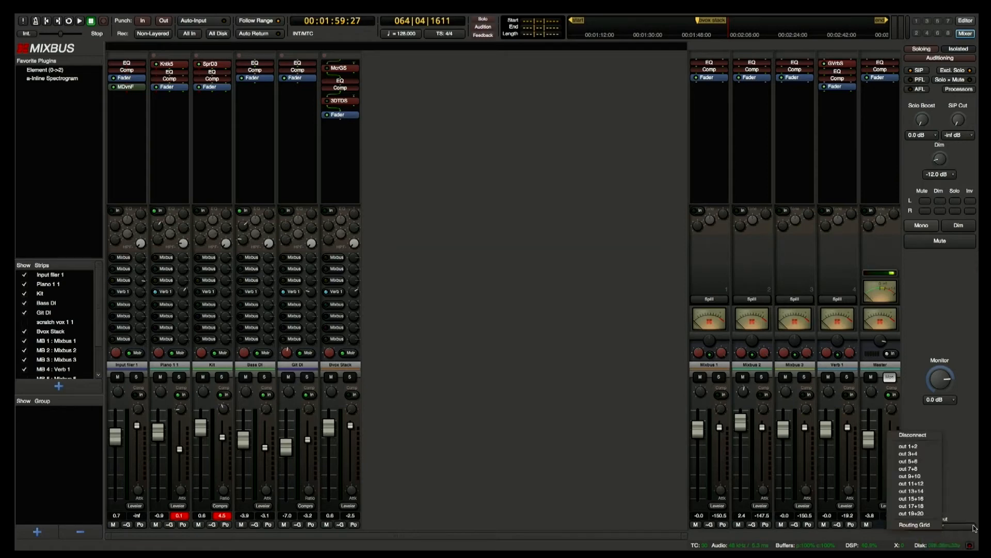
left_click(959, 527)
left_click(953, 527)
left_click(946, 528)
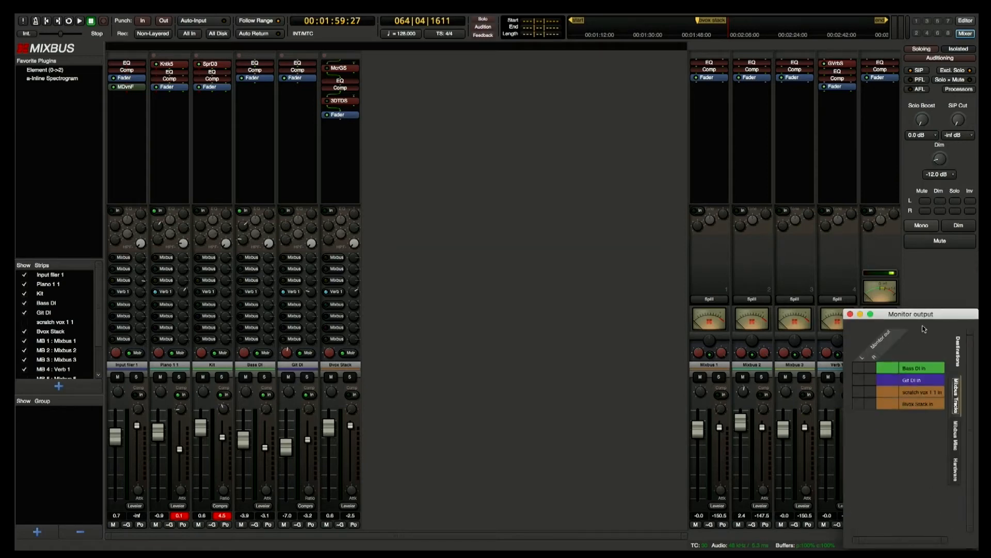
left_click_drag(924, 314, 524, 80)
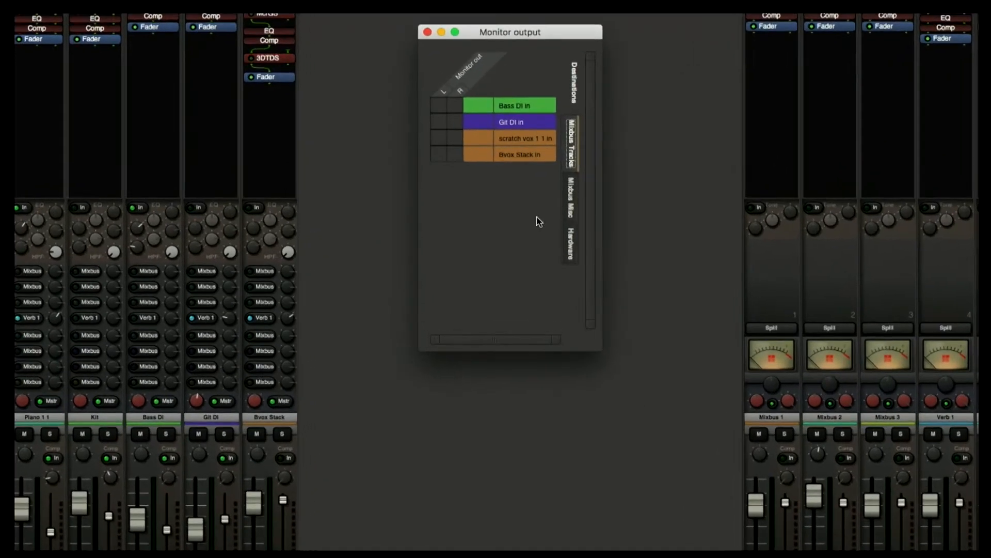
left_click_drag(571, 31, 582, 86)
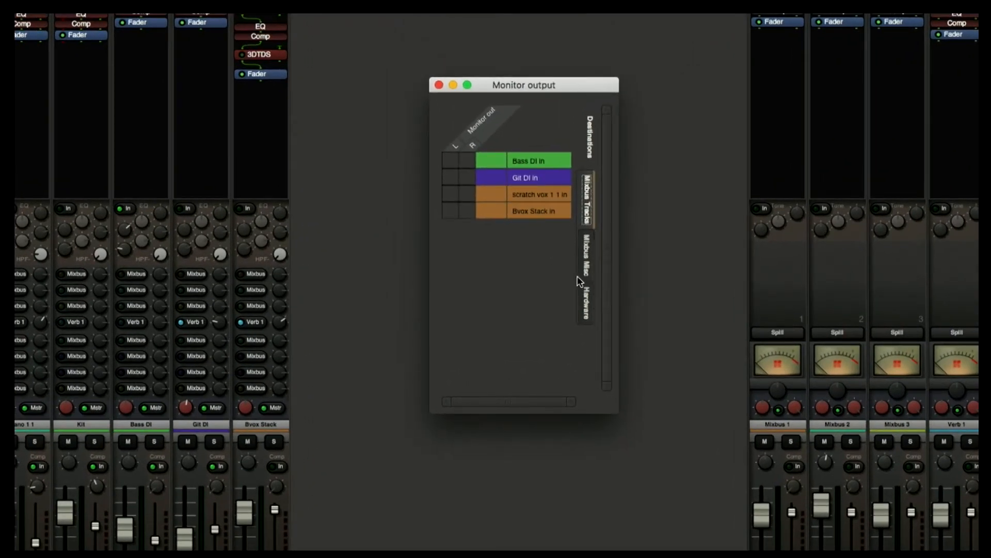
left_click(584, 303)
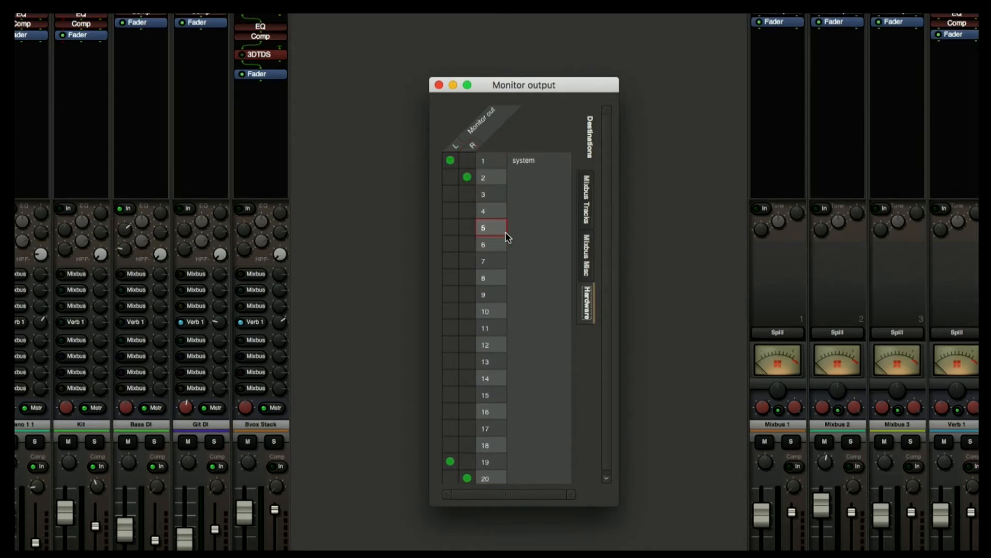
- Connect Monitor out L to hardware output 3 and R to hardware output 4, and close the routing grid
scroll(457, 443, "down", 1)
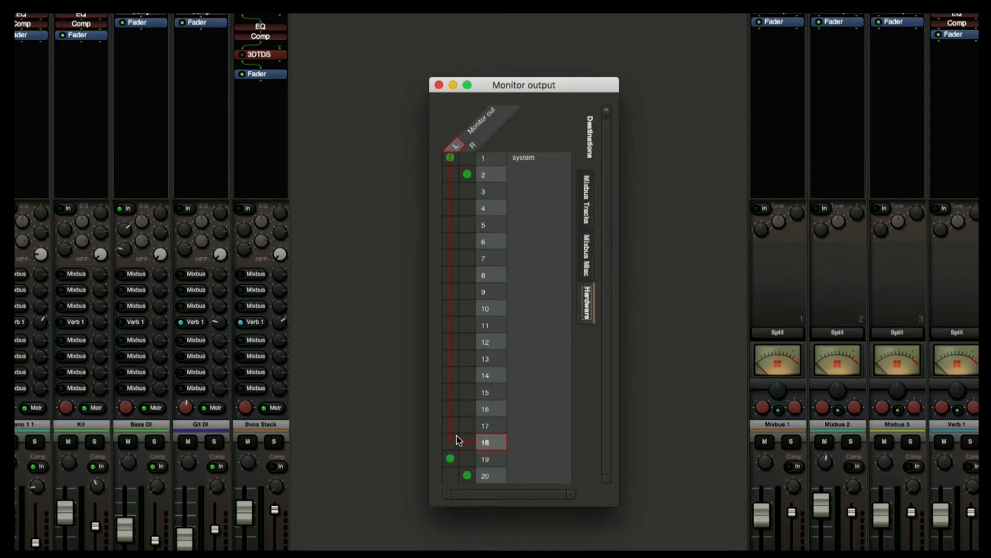
scroll(474, 454, "up", 1)
left_click(450, 194)
left_click(467, 211)
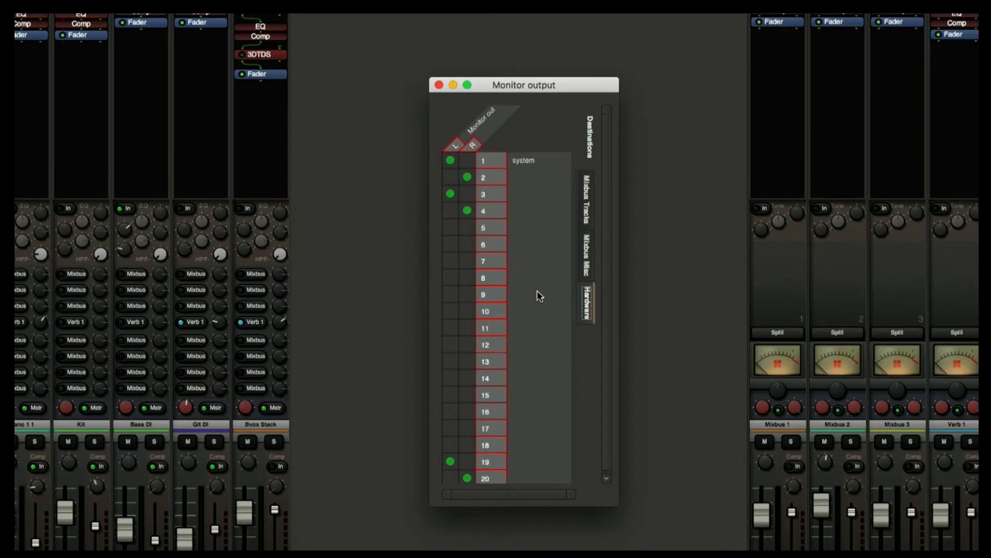
left_click(440, 85)
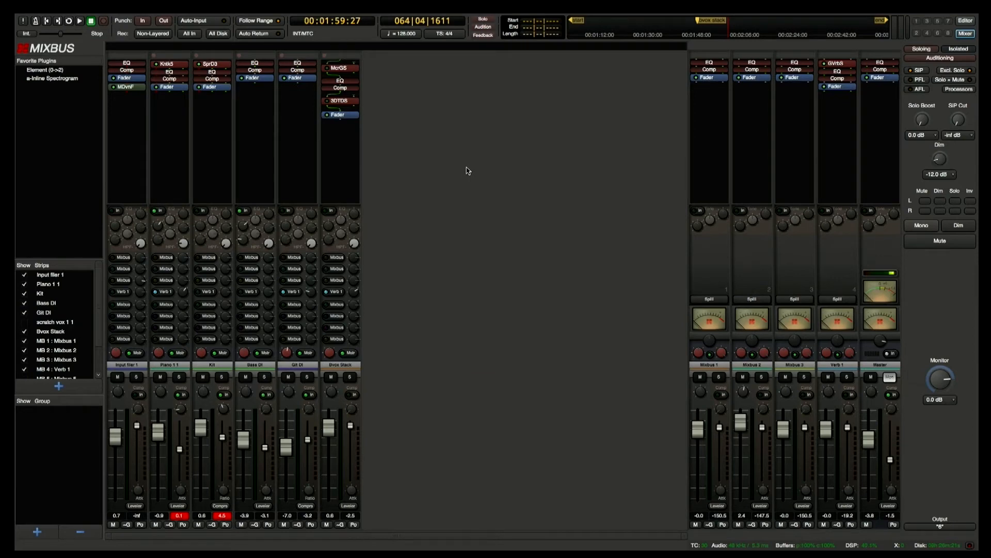
- Play back the session, mute the Bvox Stack track and stop playback
key("space")
left_click(331, 376)
key("space")
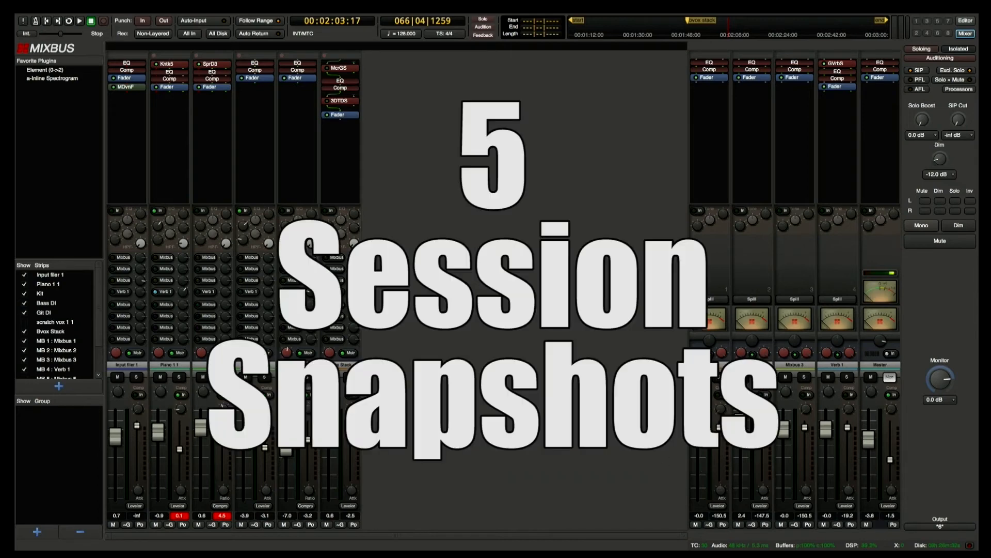
- View the session's snapshot options for keeping the current version or switching to the new one, without taking a snapshot
left_click(86, 19)
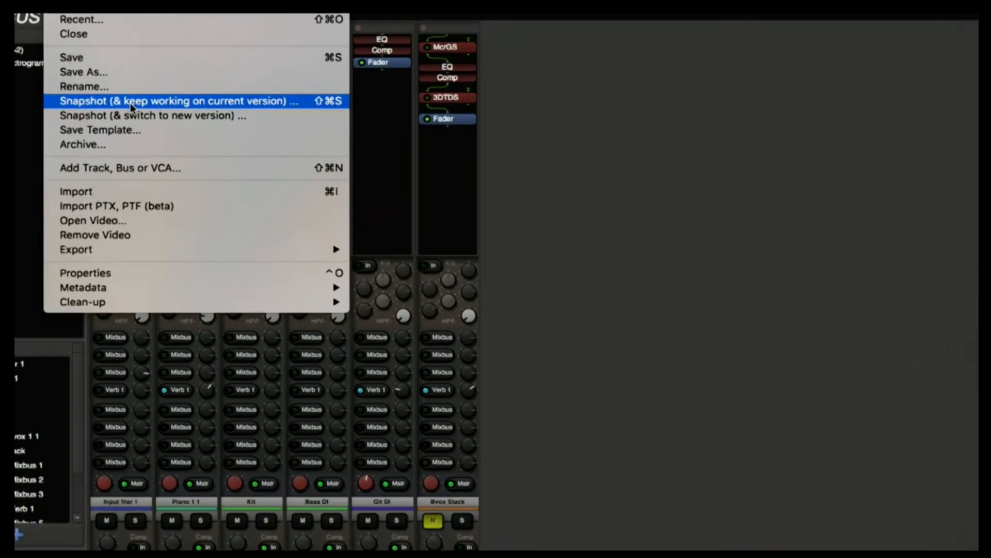
mouse_move(28, 19)
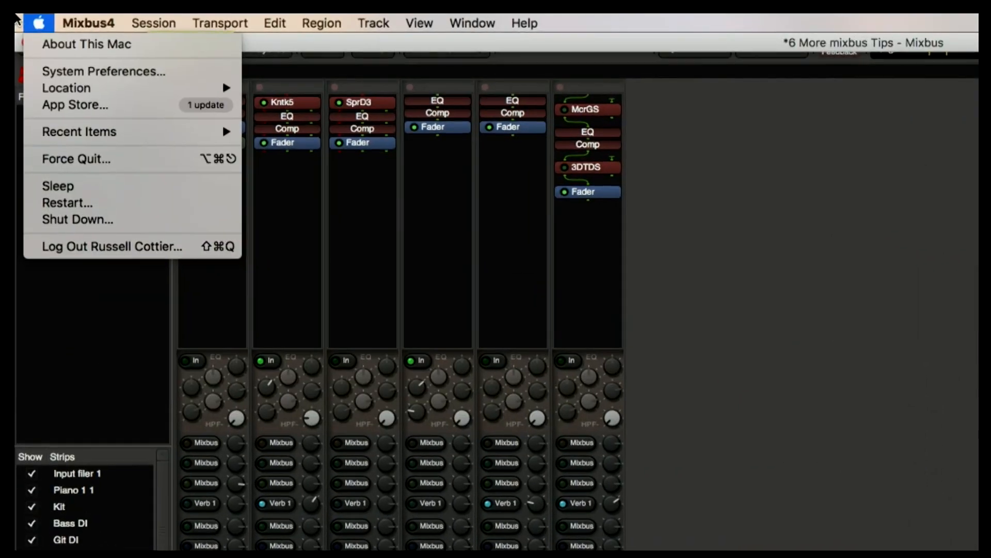
mouse_move(154, 23)
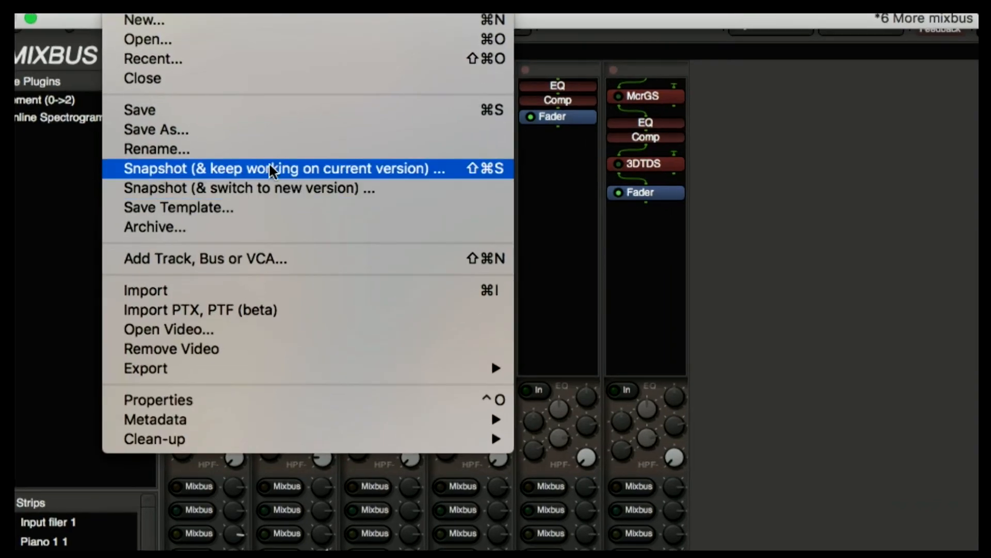
left_click(403, 195)
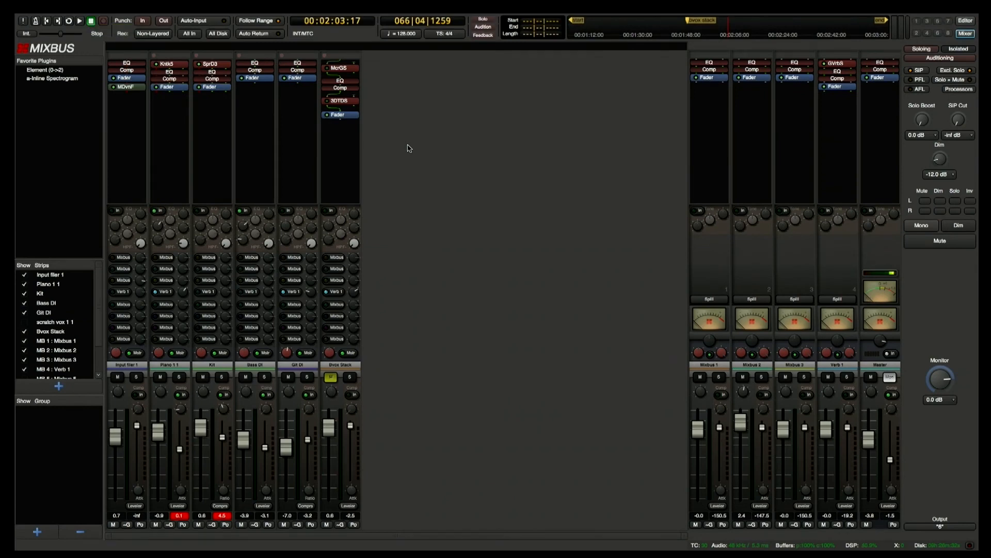
- Review the session's snapshots in the editor and the Mad Remix snapshots in Recent Sessions, and narrow the snapshot list pane
left_click(966, 20)
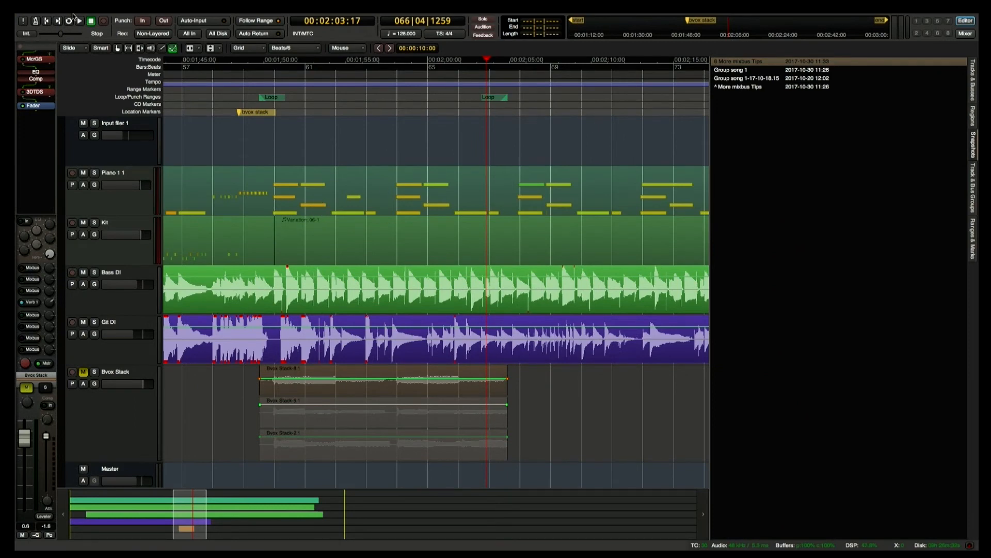
left_click(90, 19)
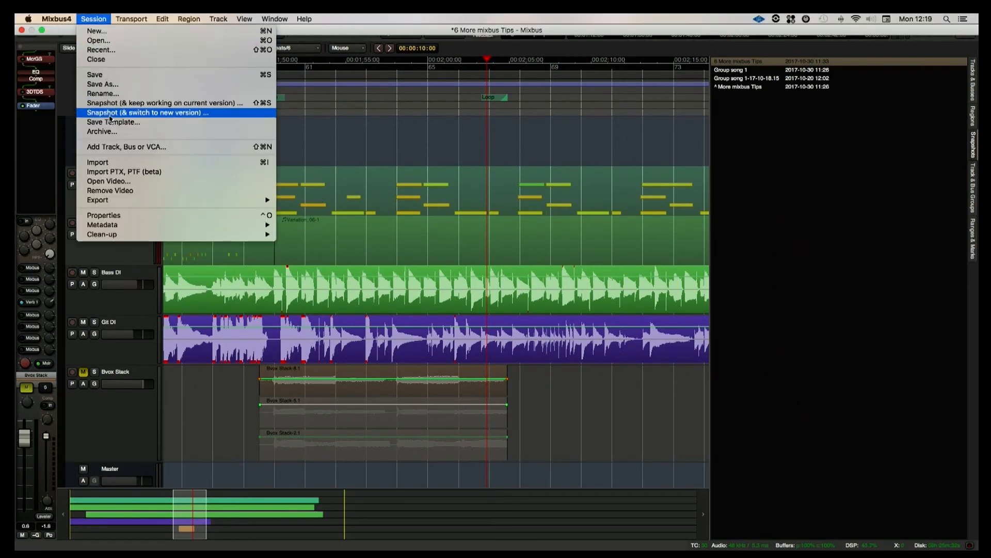
left_click(114, 52)
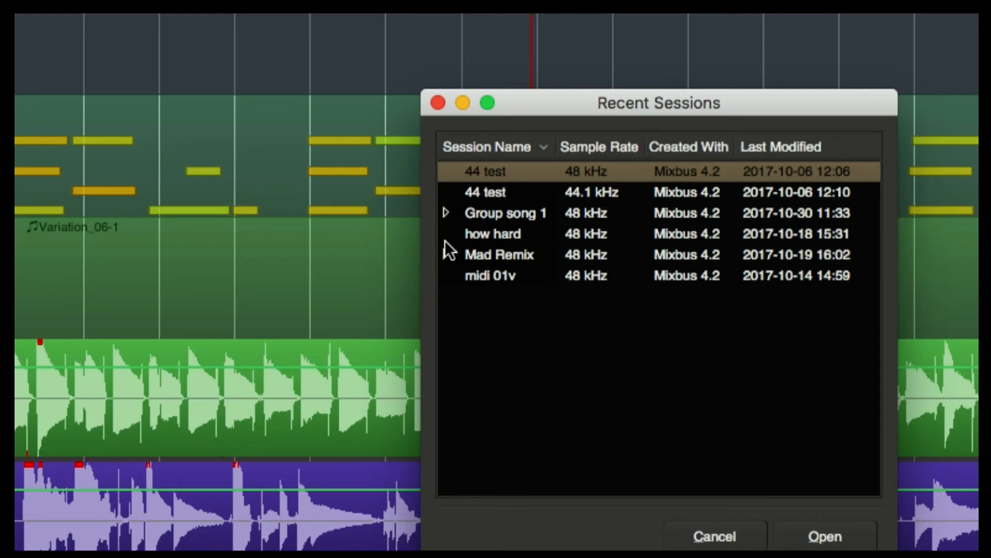
left_click(447, 254)
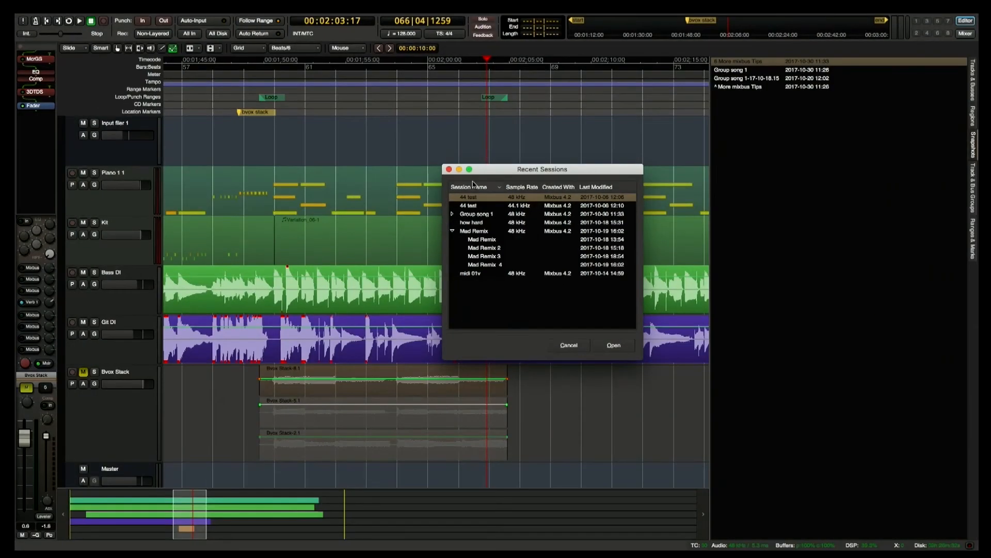
left_click(448, 170)
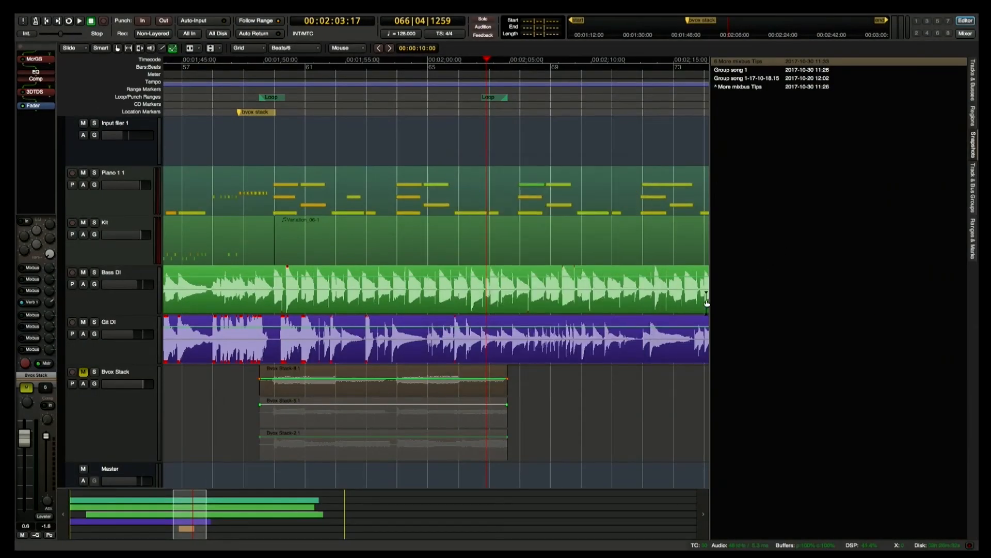
left_click_drag(709, 294, 839, 313)
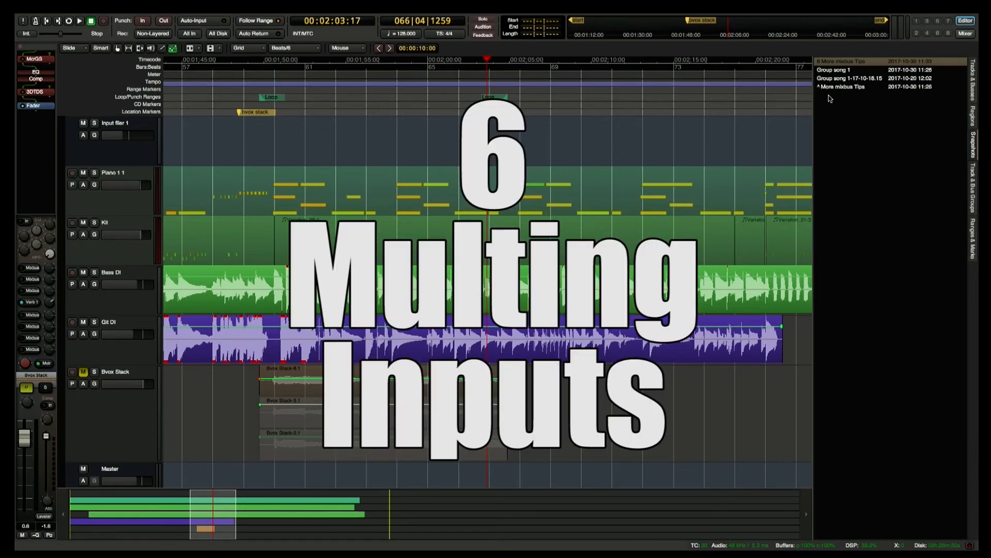
- Open the Audio Connection Manager, reposition it over the editor, and show hardware sources against the Mixbus Tracks destinations
left_click(275, 18)
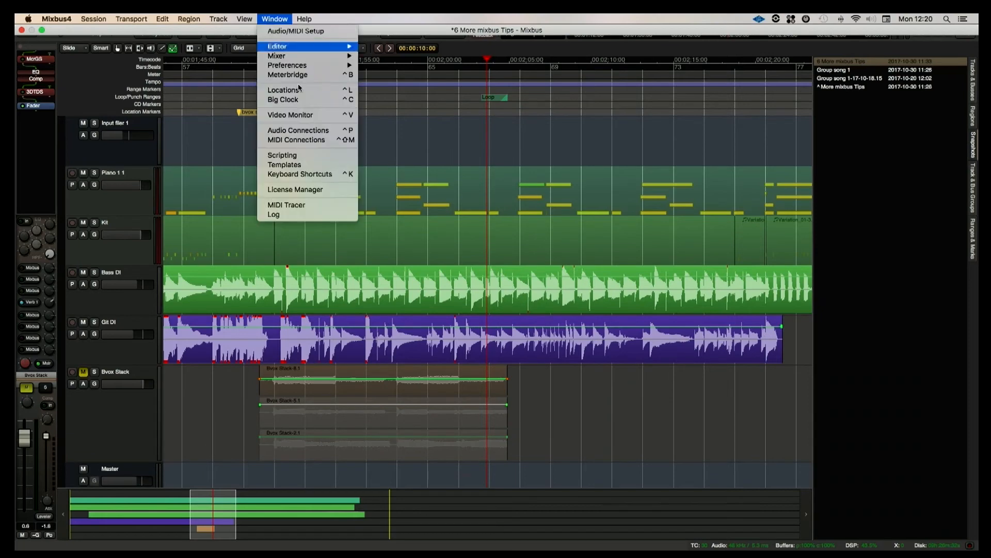
left_click(322, 131)
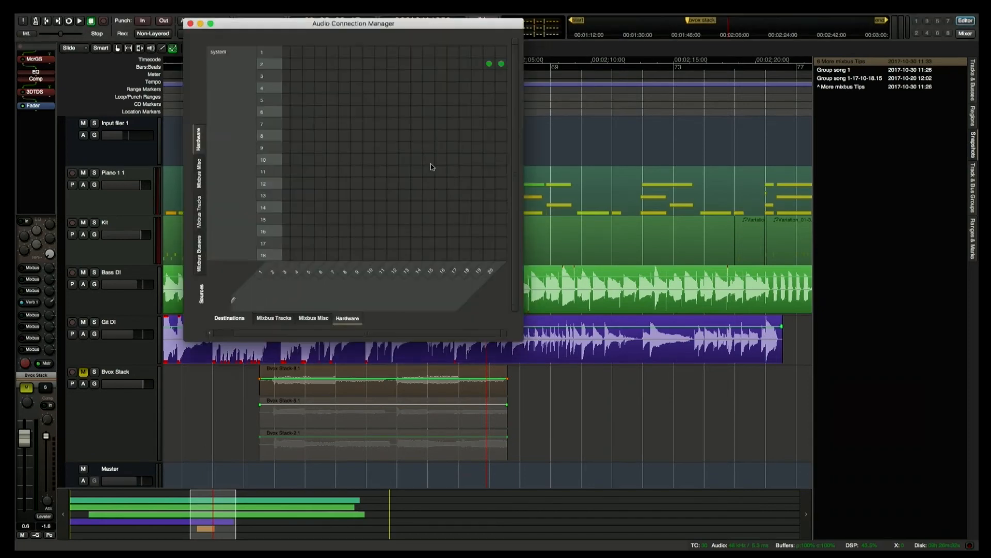
left_click_drag(333, 23, 532, 115)
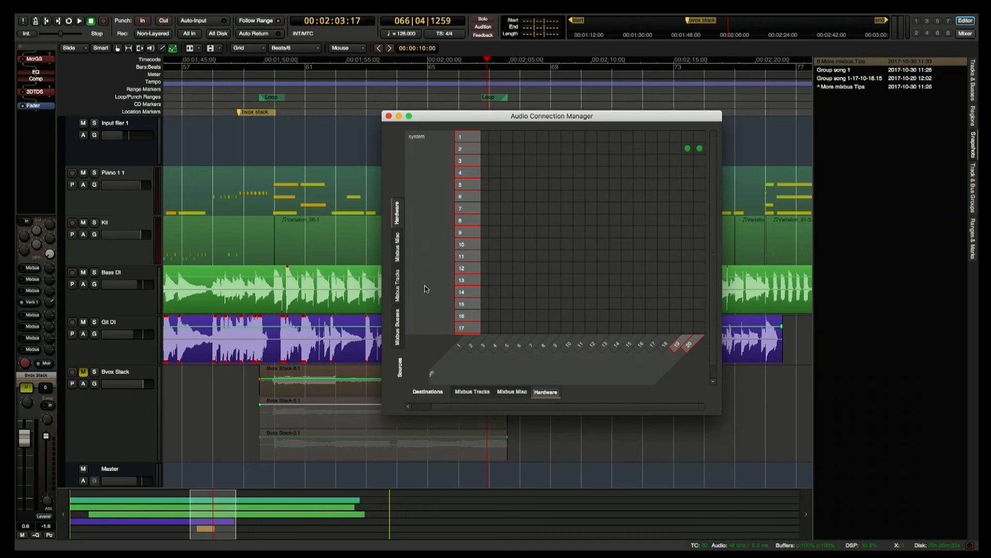
left_click(419, 407)
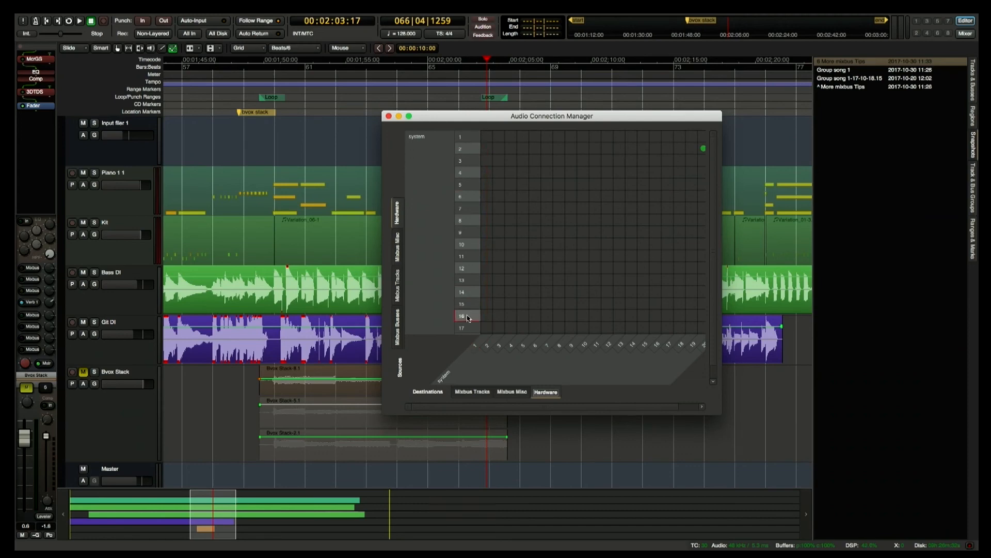
left_click(472, 392)
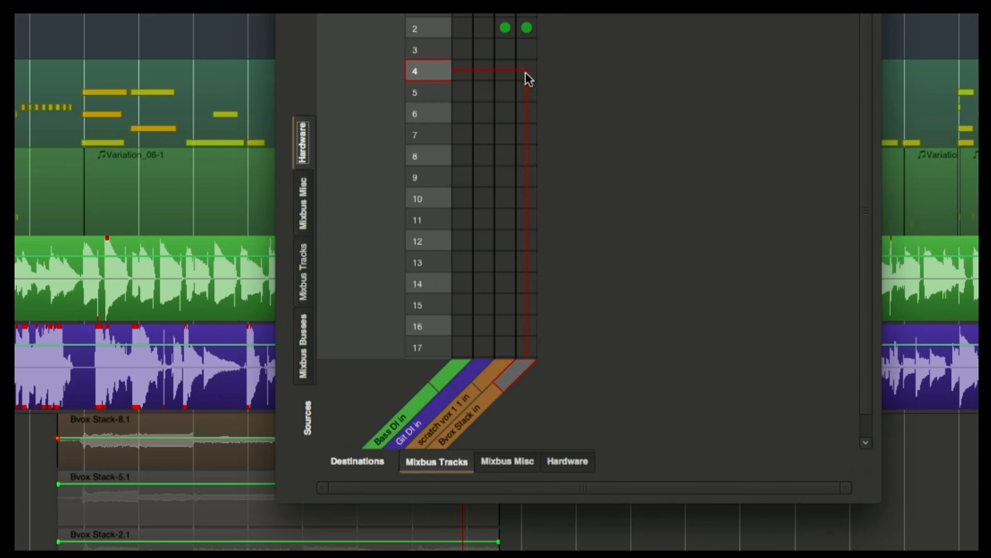
- Connect system inputs 4 to 8 to the Bvox Stack input, and disconnect system input 2 from Bvox Stack and scratch vox 1 1
left_click_drag(527, 71, 524, 150)
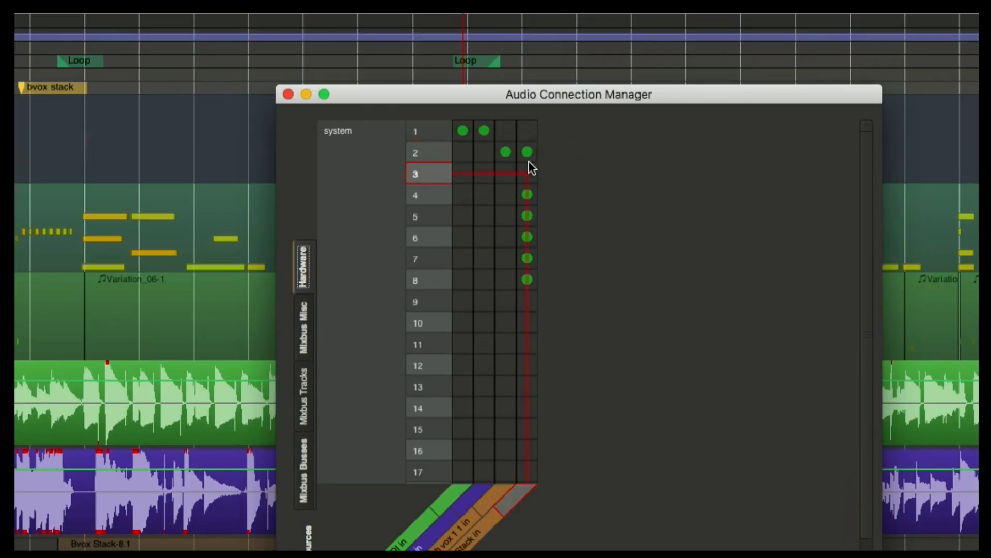
left_click(526, 152)
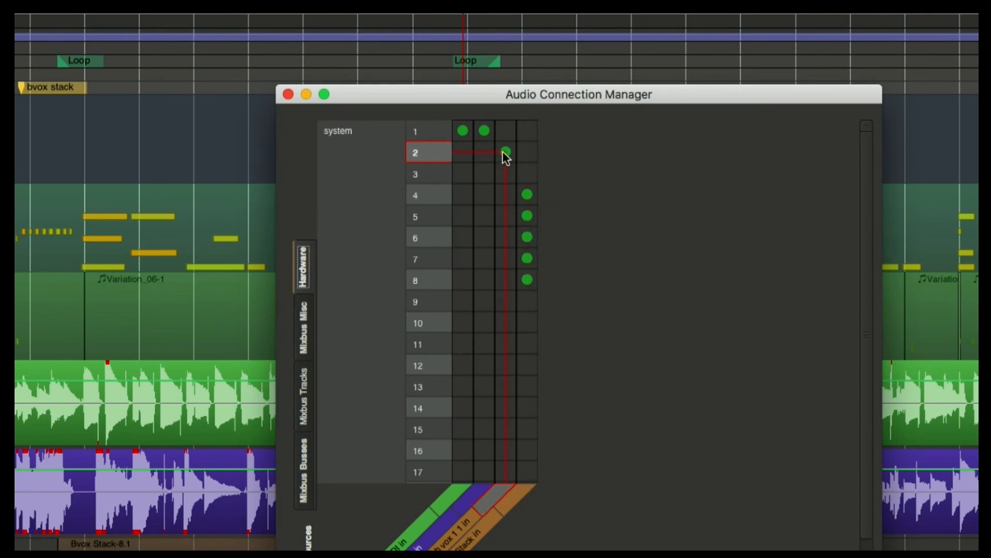
left_click(506, 152)
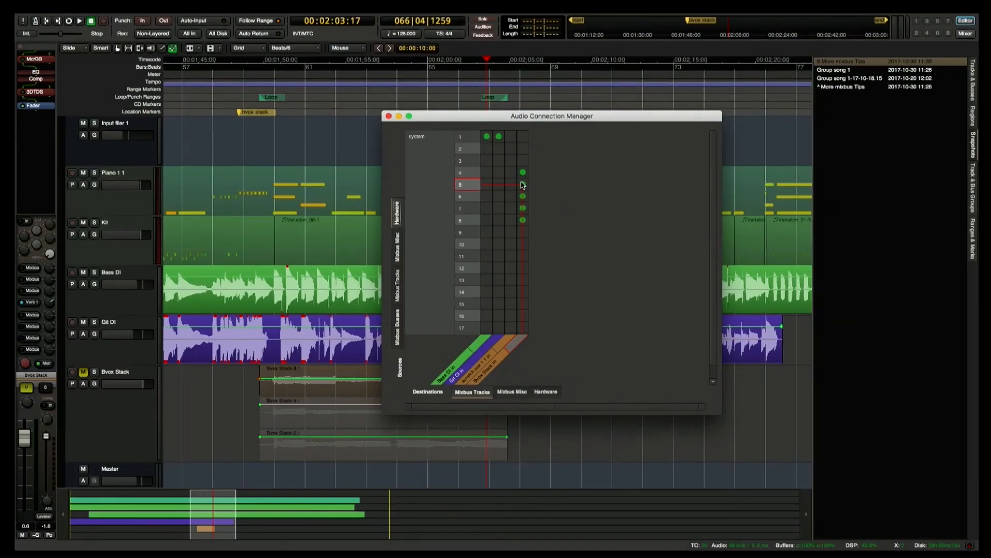
left_click(523, 184)
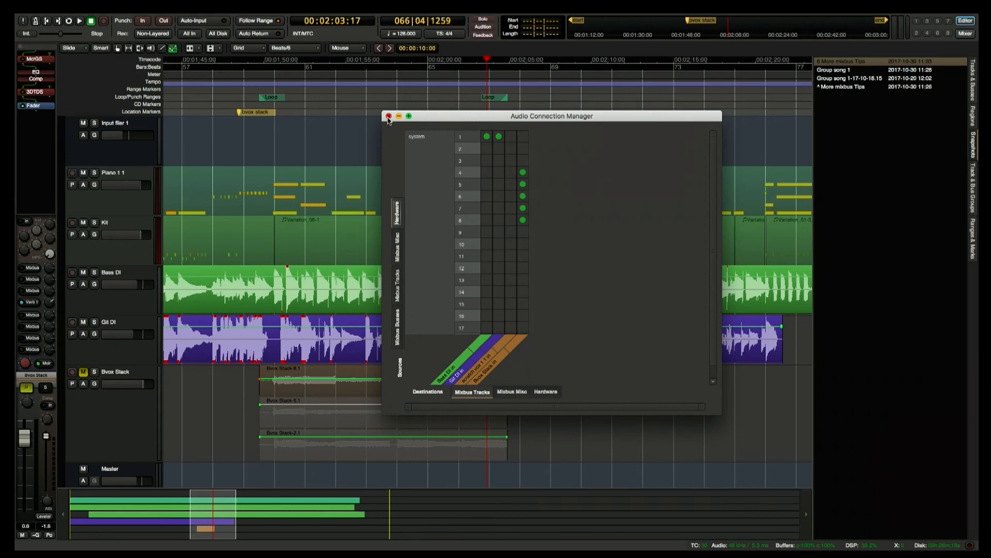
- Disconnect system inputs 4 to 8 from the Bvox Stack track's input
left_click(520, 173)
left_click(523, 220)
left_click(523, 208)
left_click(523, 196)
left_click(523, 184)
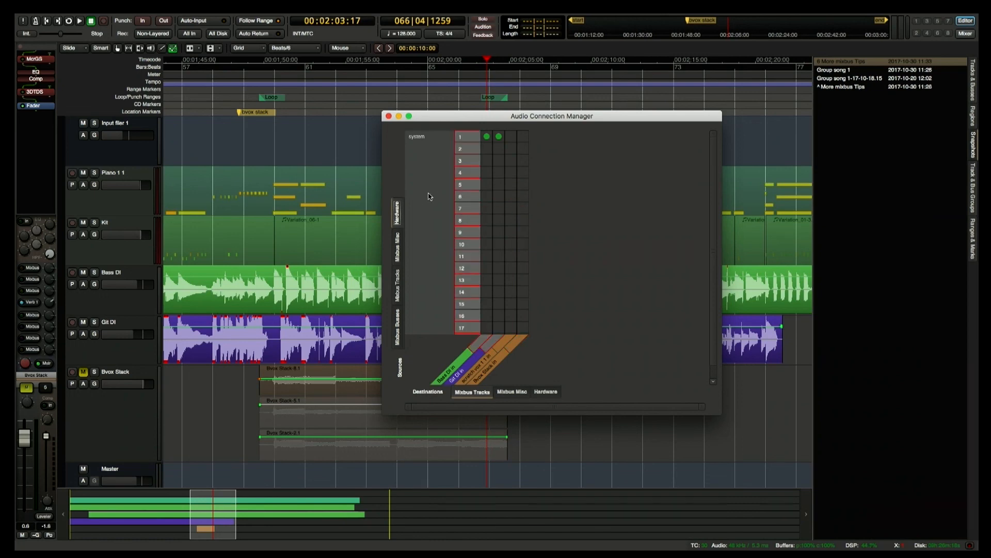
- Connect system inputs 4 and 5 to the Bvox Stack input, and remove both connections again
left_click(523, 174)
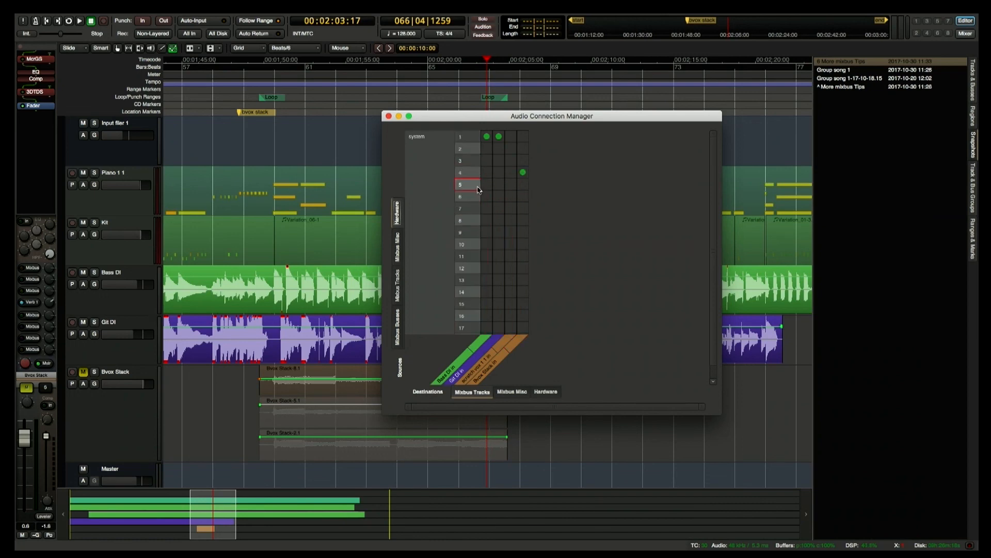
left_click(523, 186)
left_click(523, 173)
left_click(523, 184)
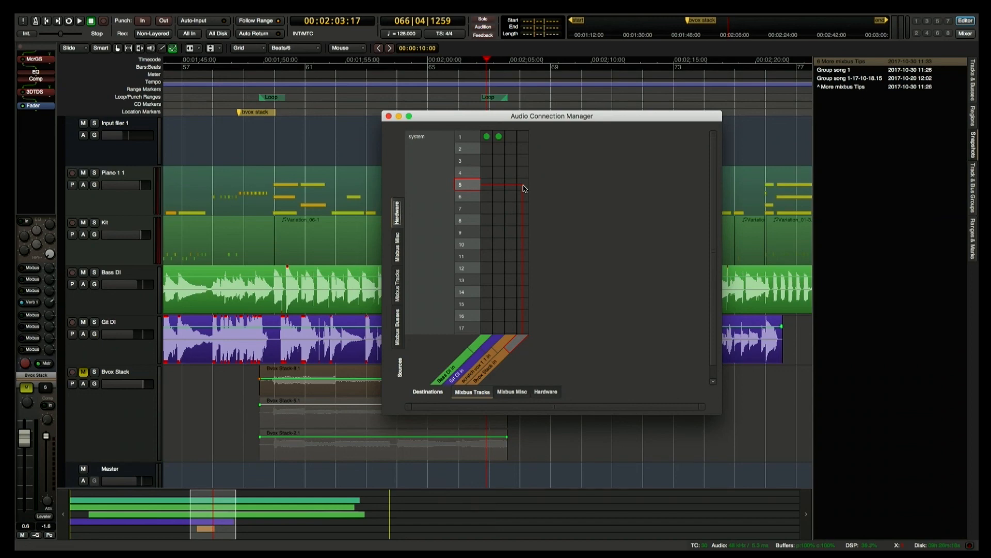
- View the Mixbus Tracks outputs as sources against the track inputs, and close the Audio Connection Manager
left_click(397, 286)
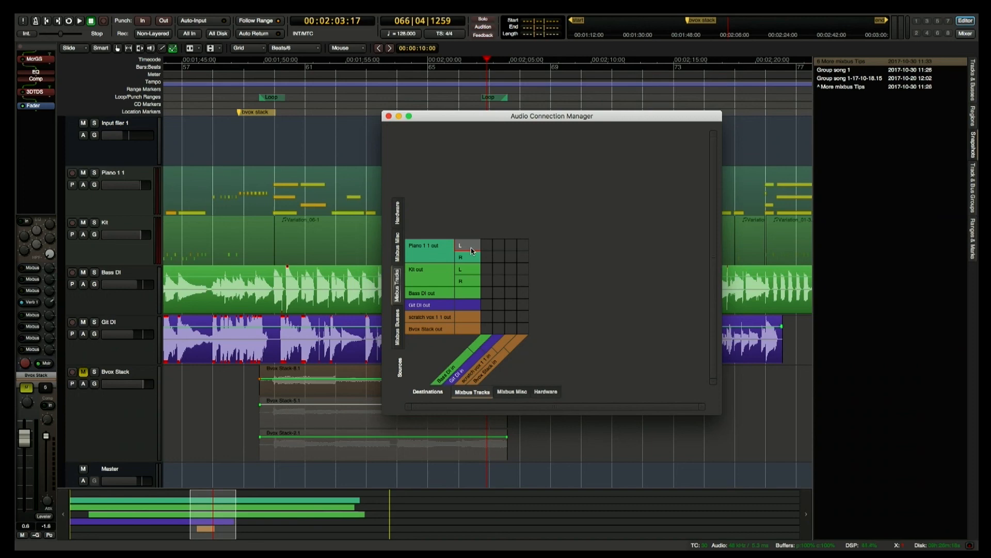
left_click(389, 115)
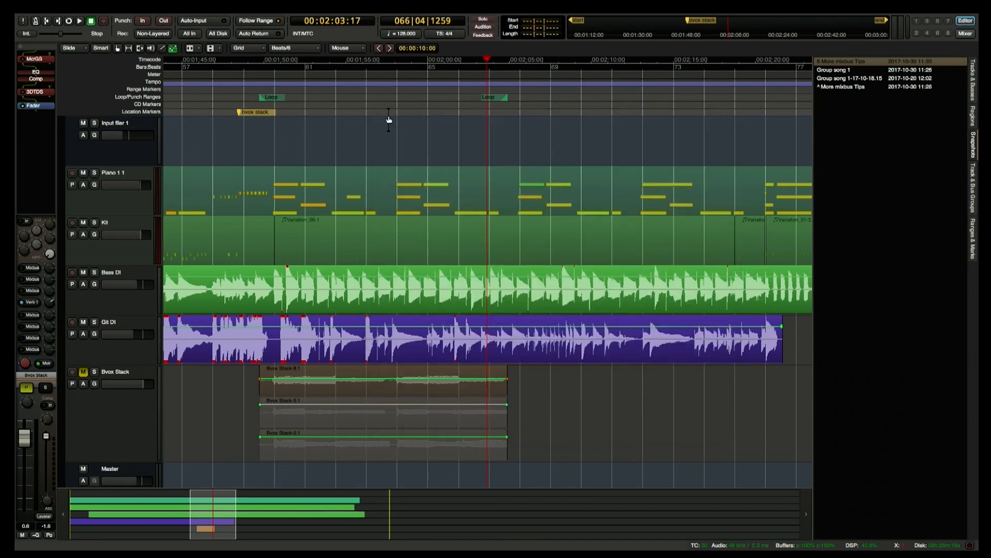